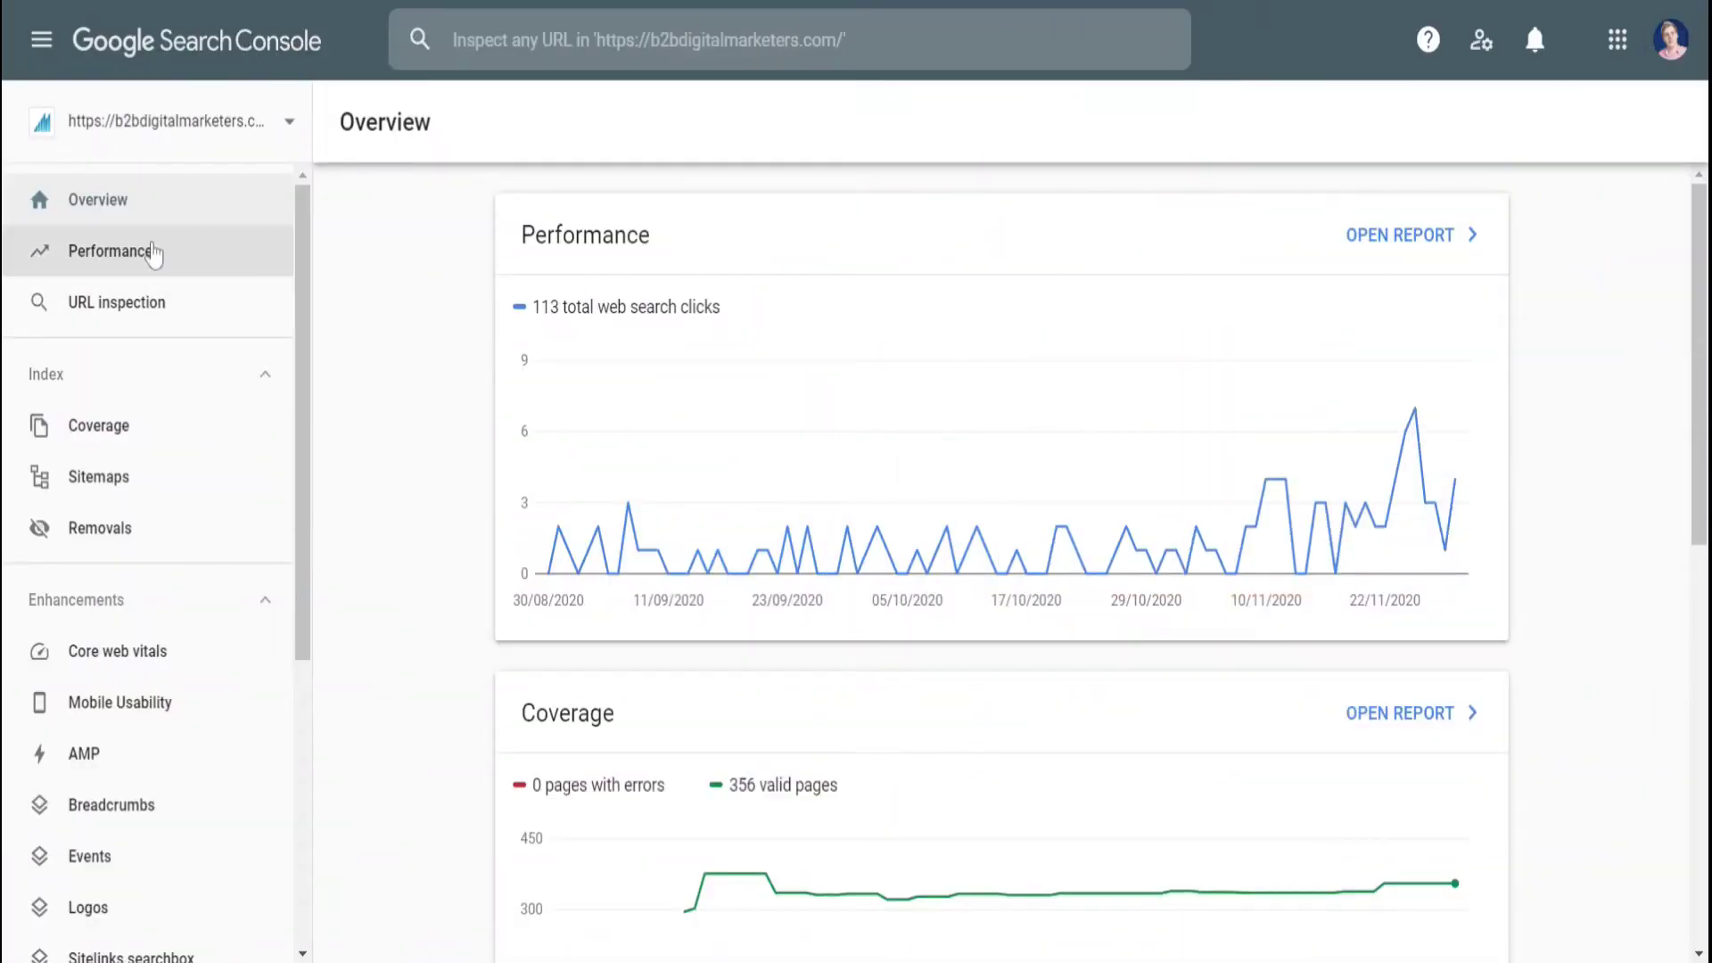
Open the Performance report and view its results broken down by page.
left_click(147, 255)
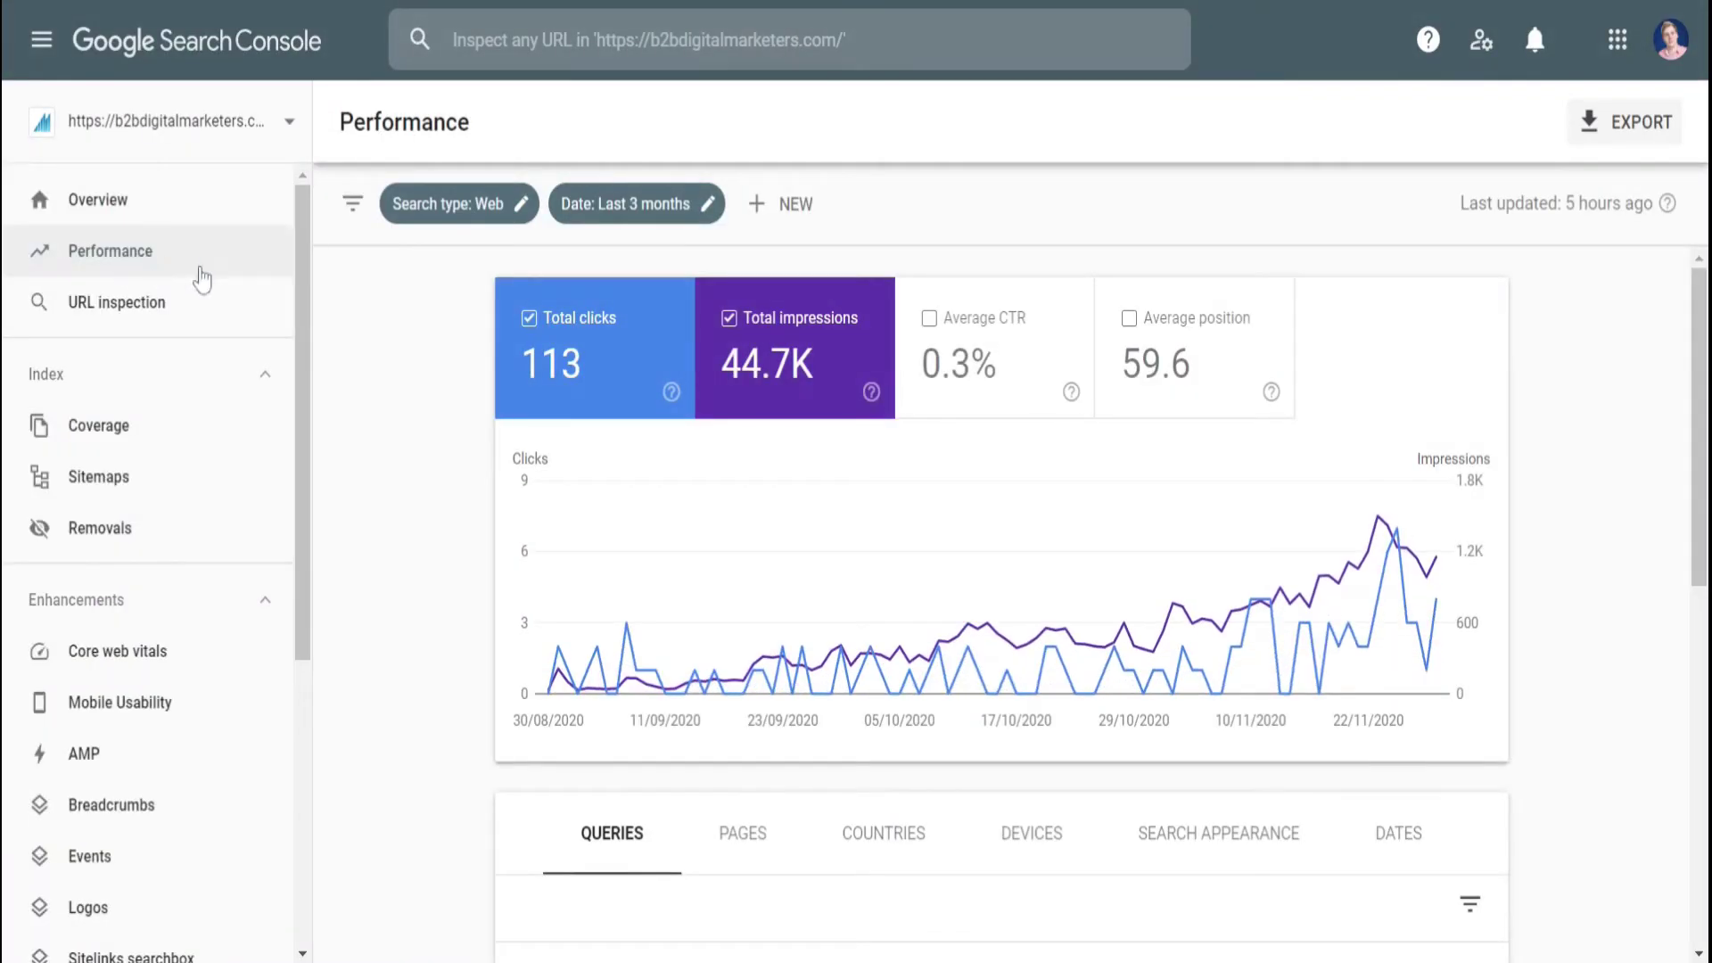
scroll(738, 736, "down", 2)
left_click(751, 733)
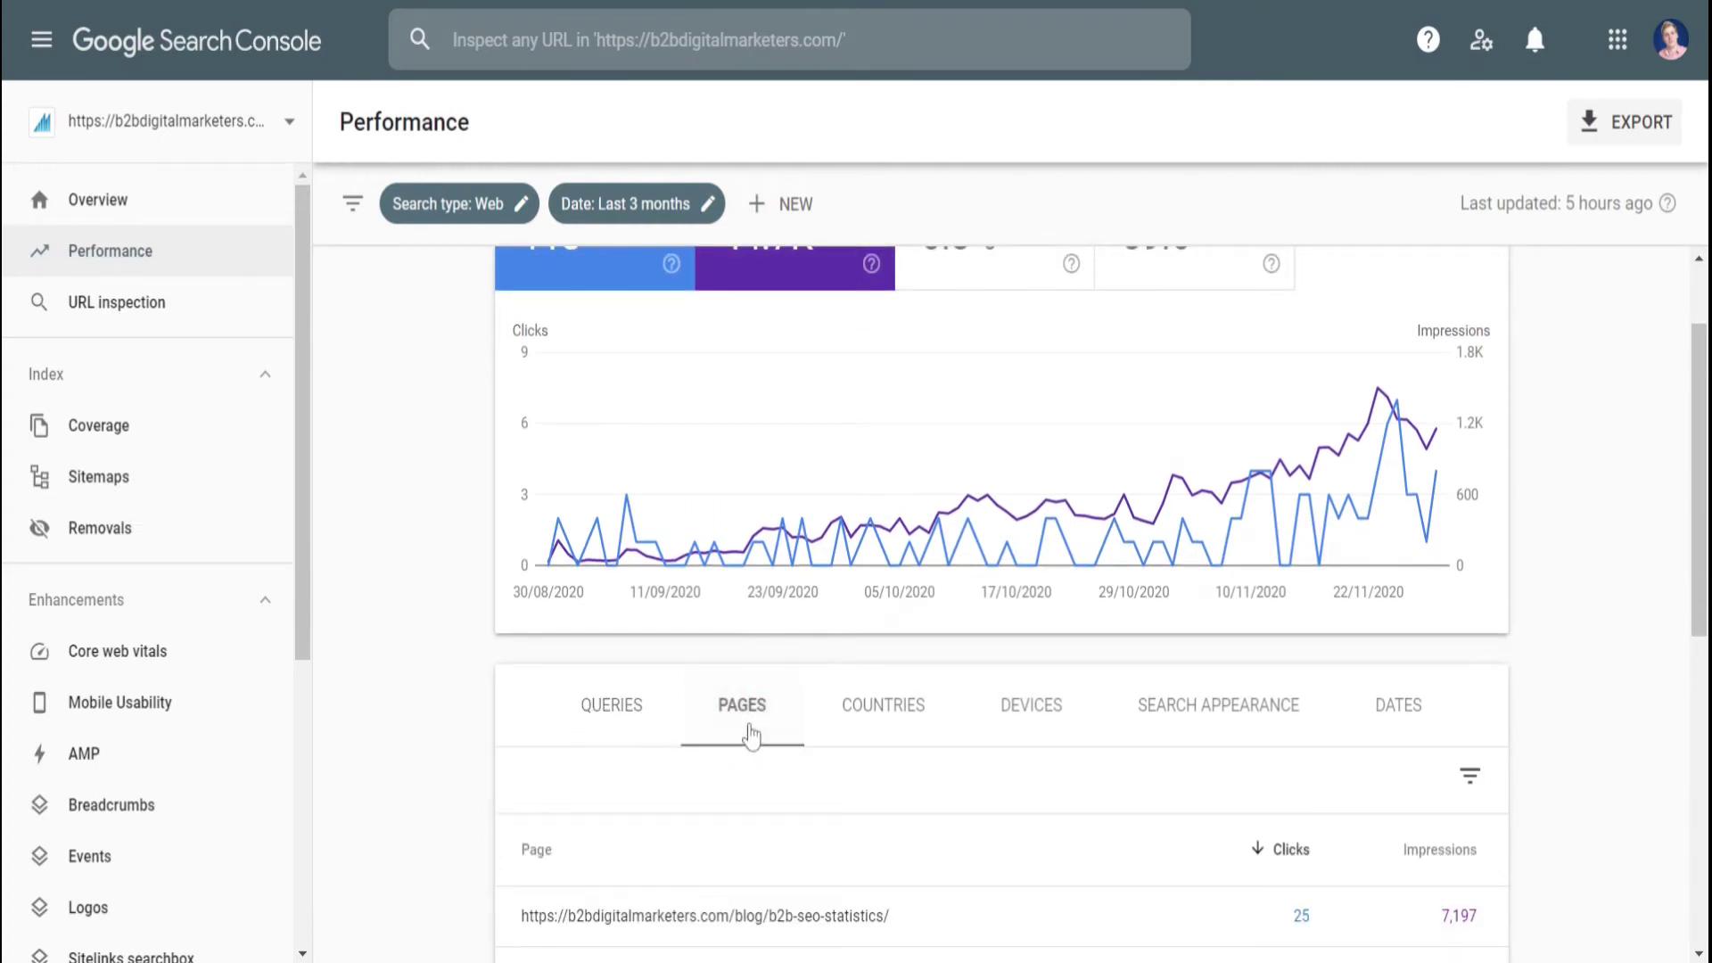
scroll(750, 733, "down", 5)
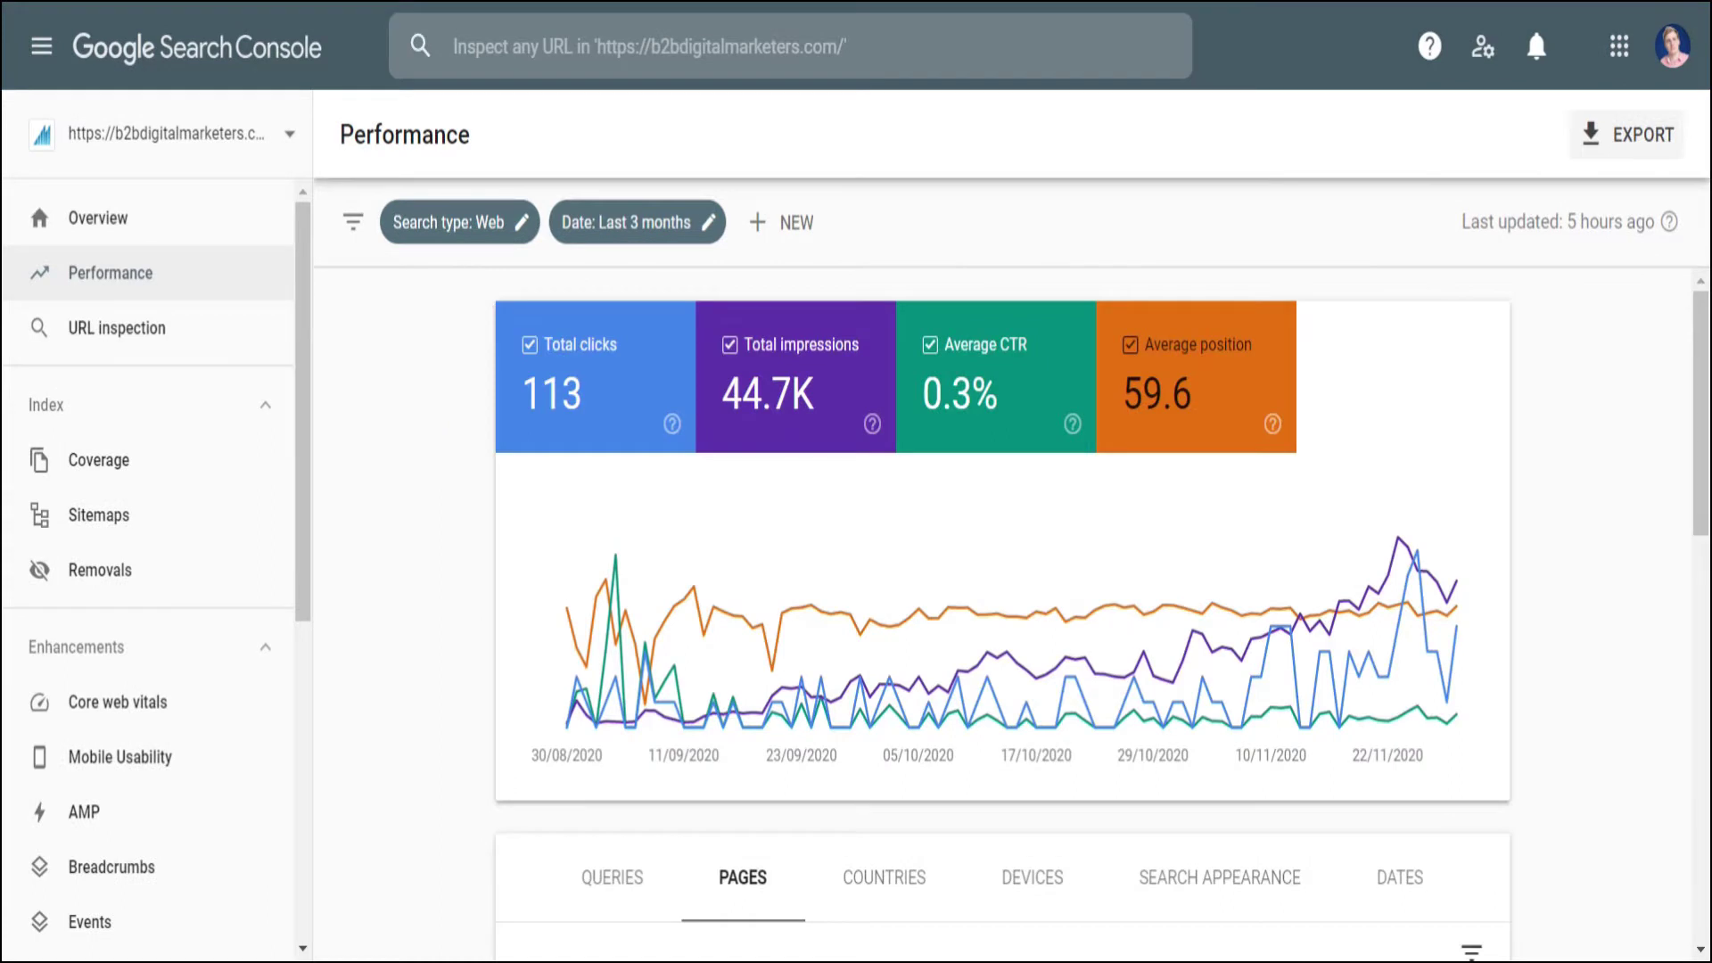
scroll(428, 387, "down", 4)
scroll(428, 419, "down", 5)
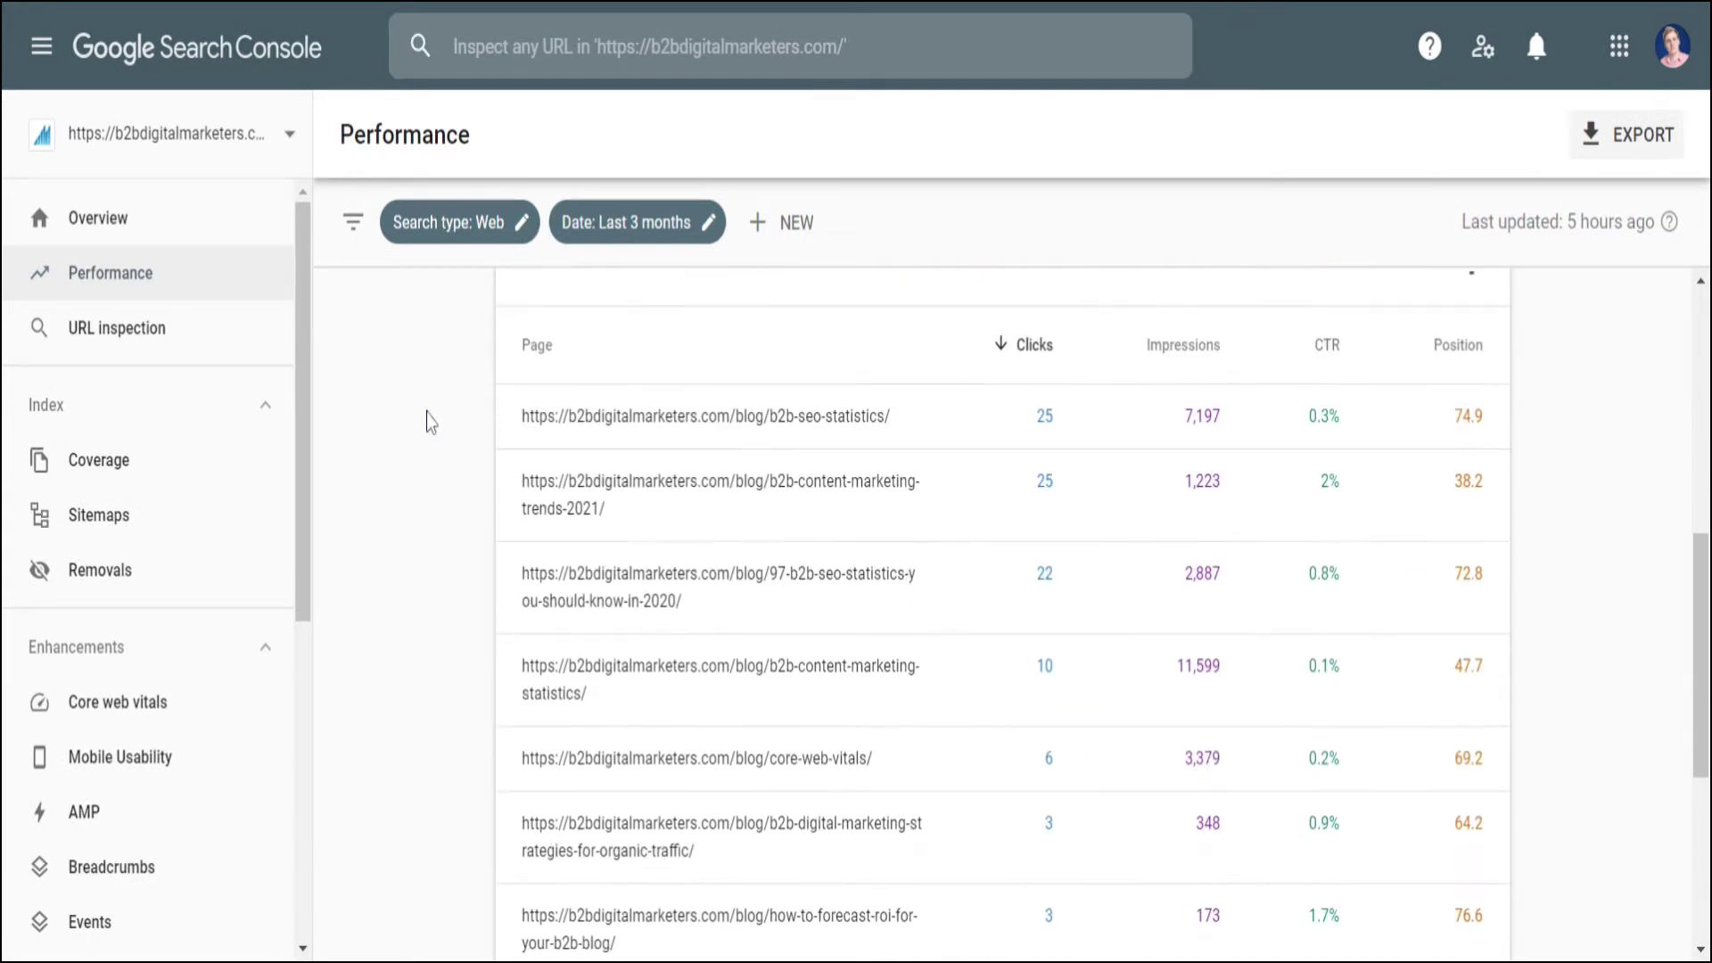
scroll(428, 419, "up", 3)
scroll(428, 417, "up", 4)
scroll(927, 730, "up", 1)
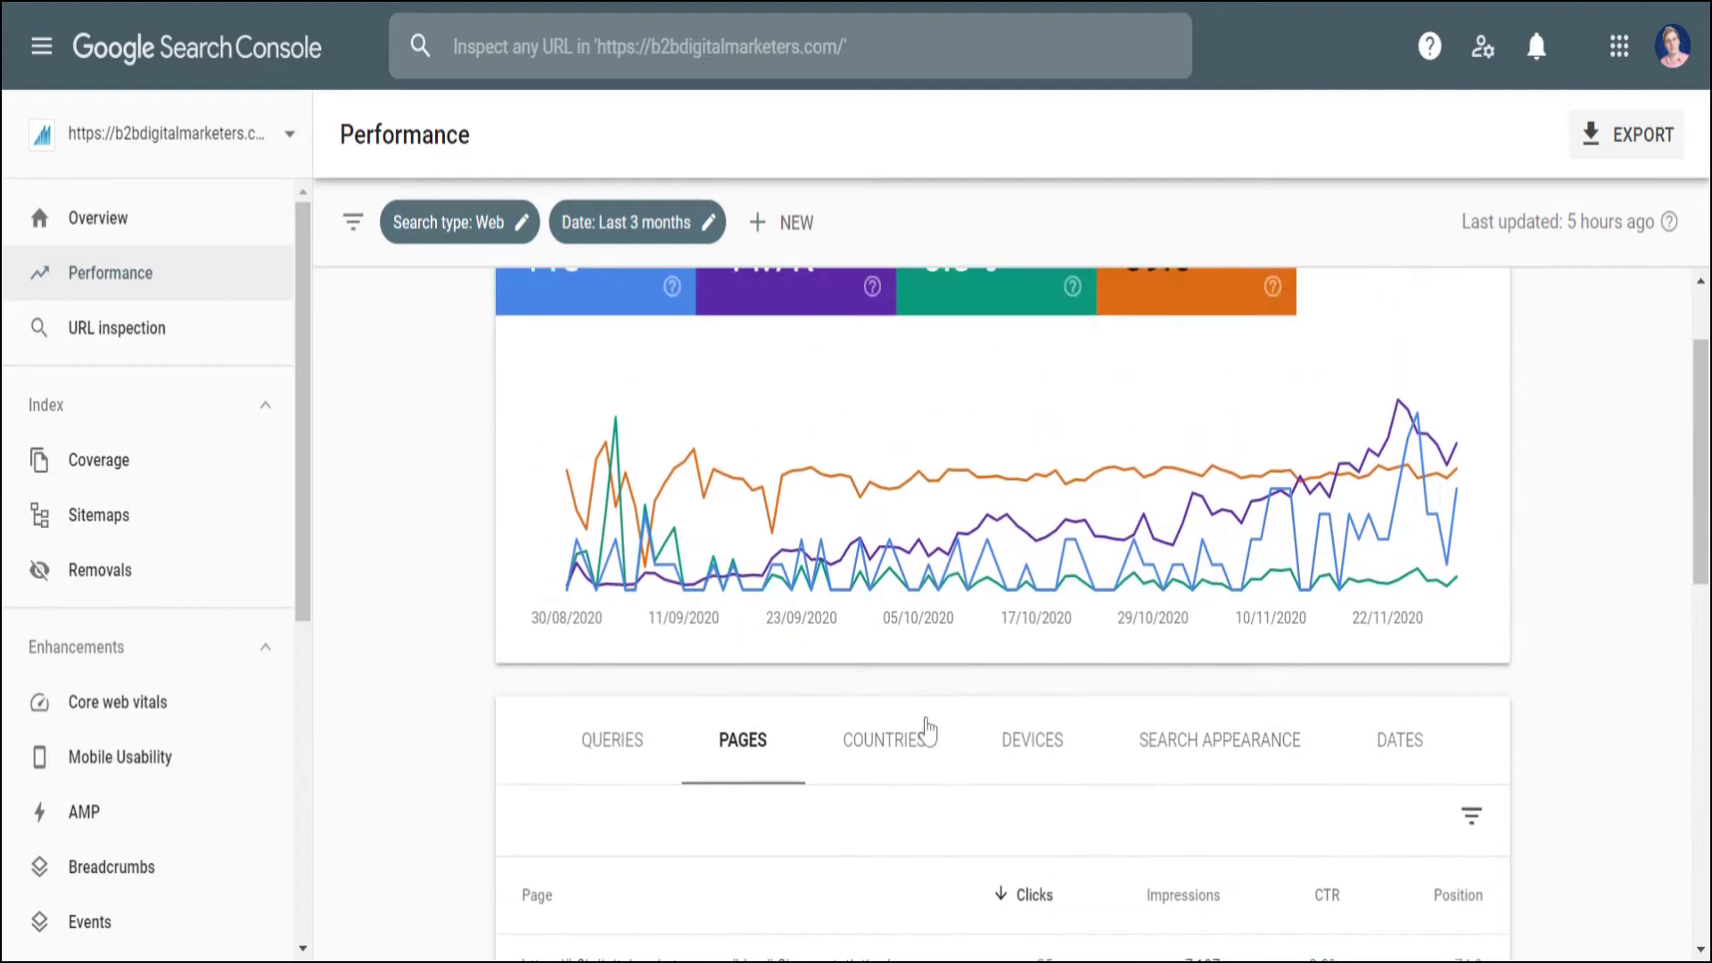
Switch the breakdown to countries, led by the United States with 30 clicks.
left_click(927, 729)
scroll(592, 630, "down", 5)
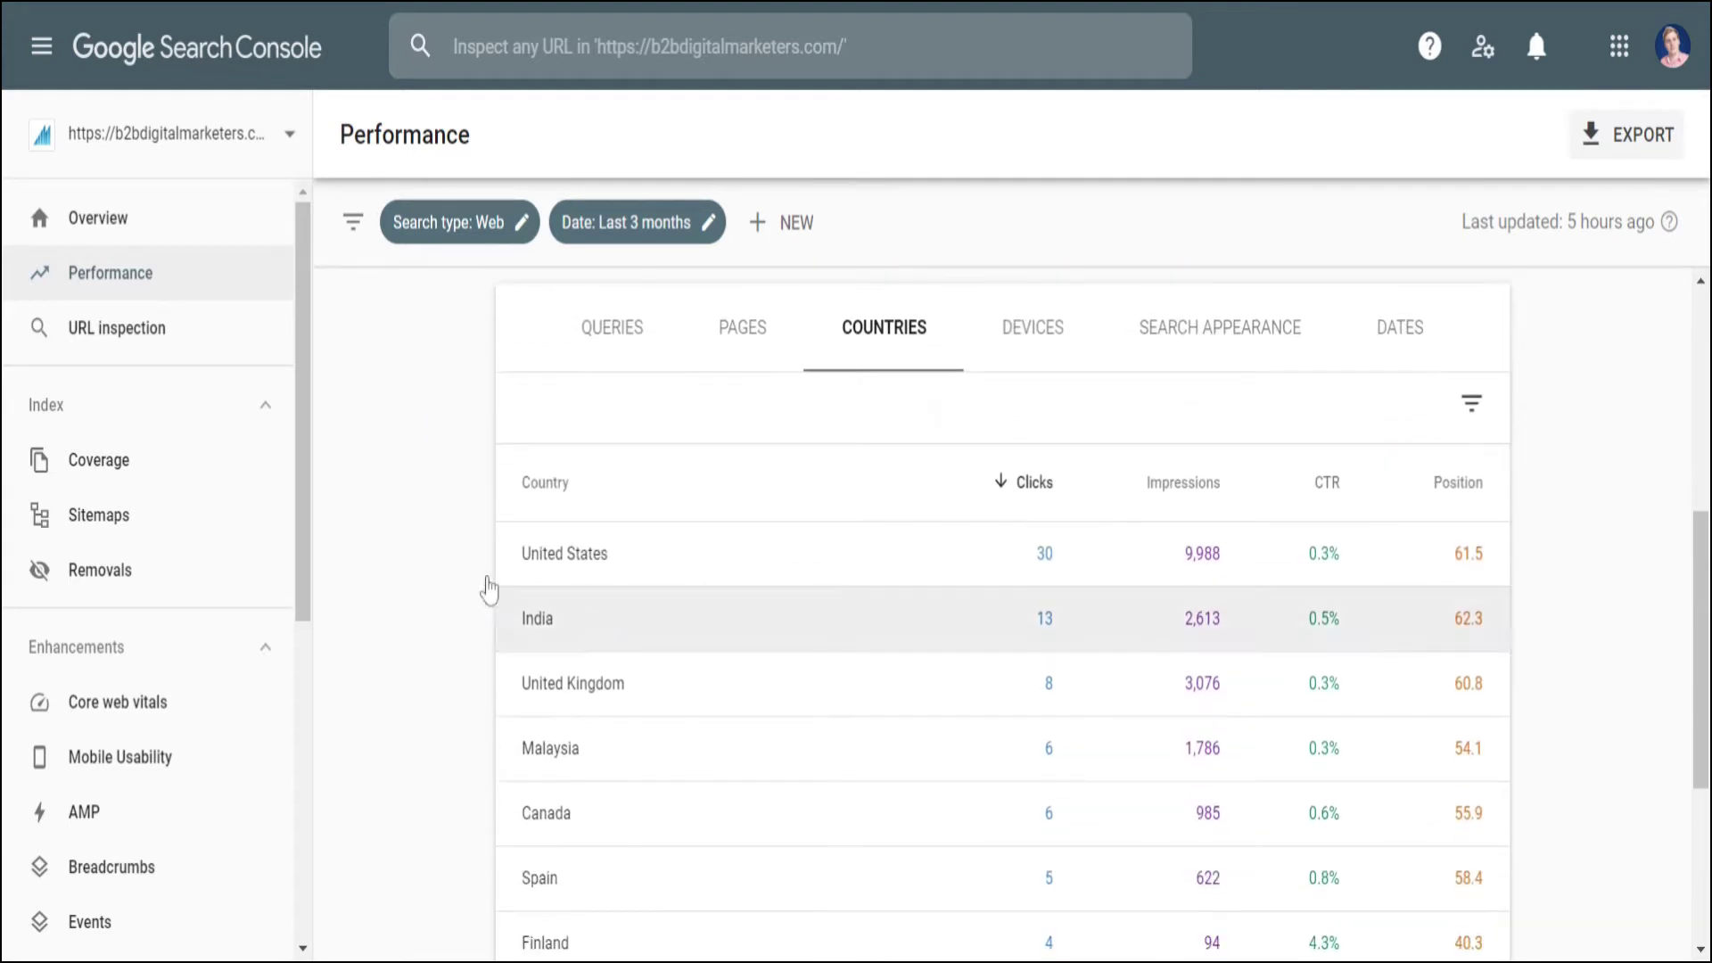
scroll(463, 579, "down", 2)
scroll(447, 572, "down", 2)
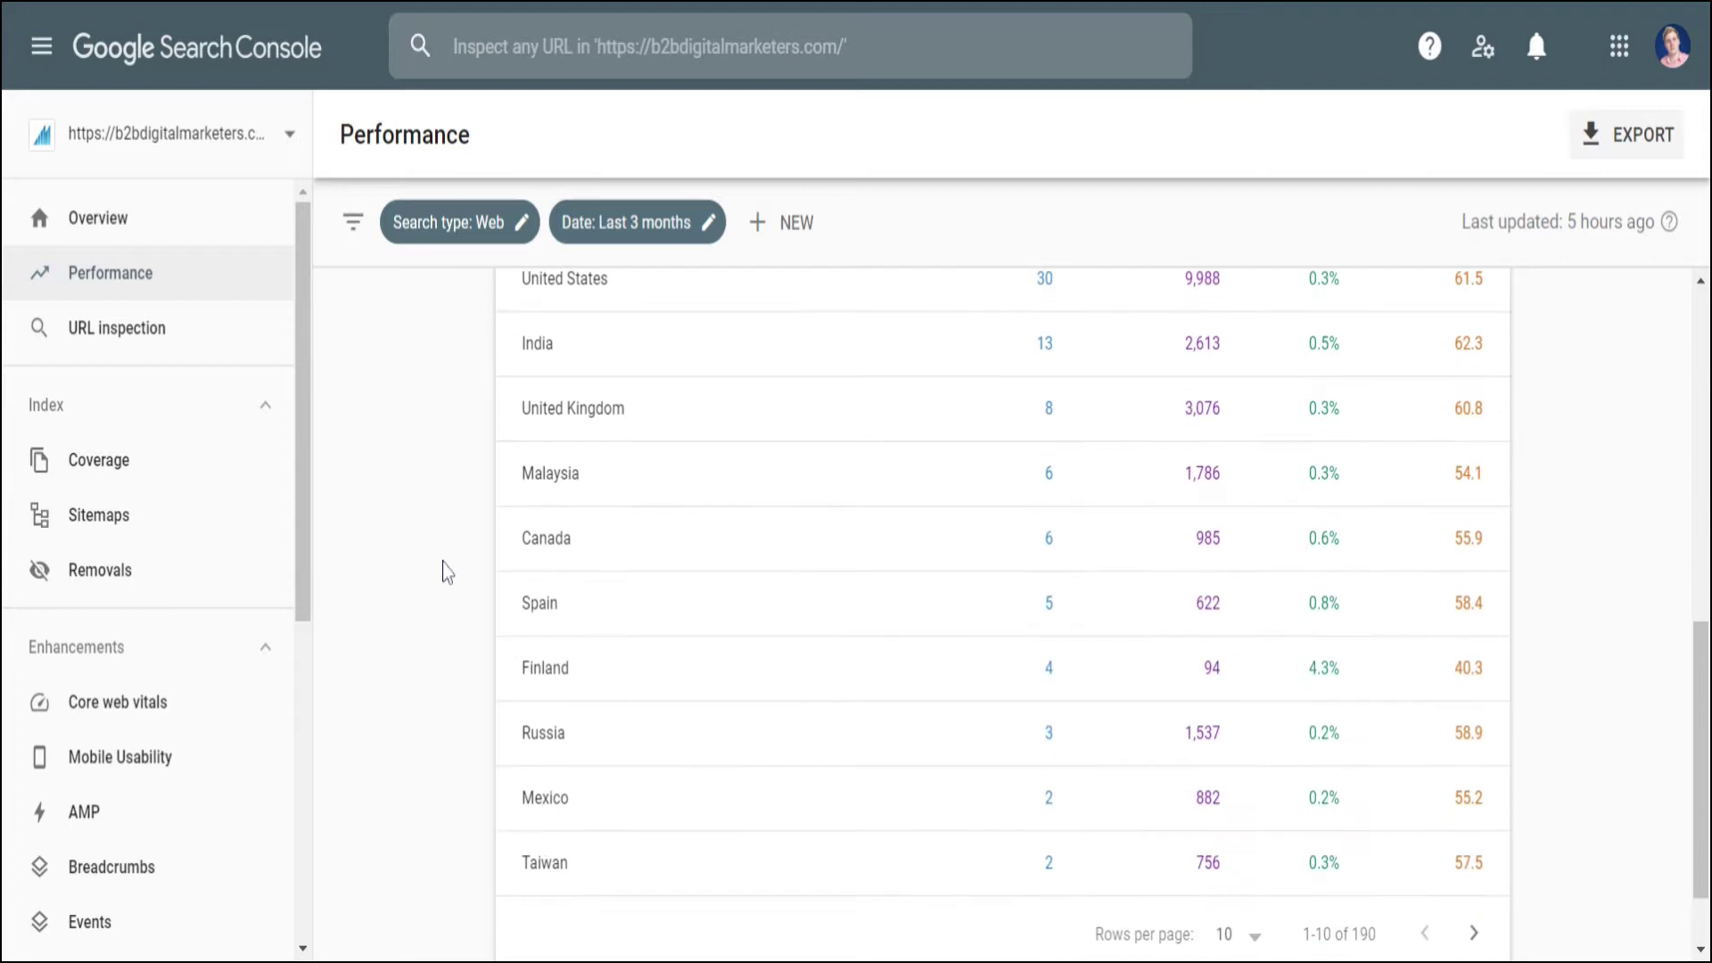
scroll(448, 571, "up", 9)
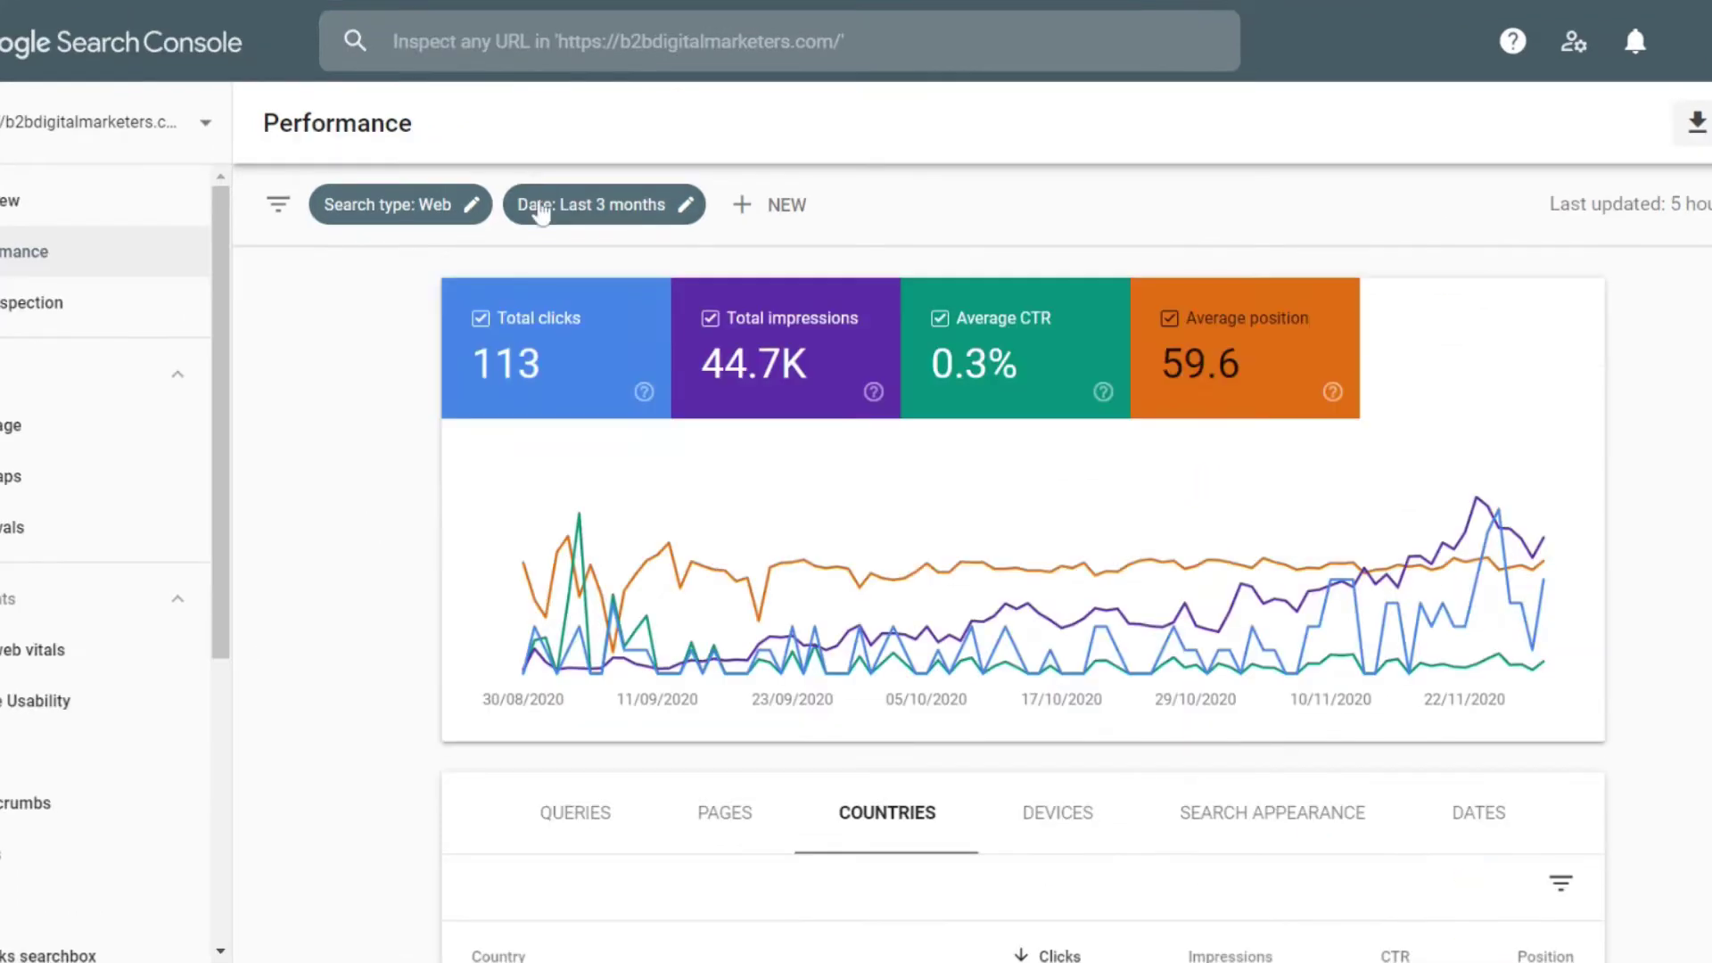
Apply a custom date range from 30 July 2019 to 29 November 2020.
left_click(539, 210)
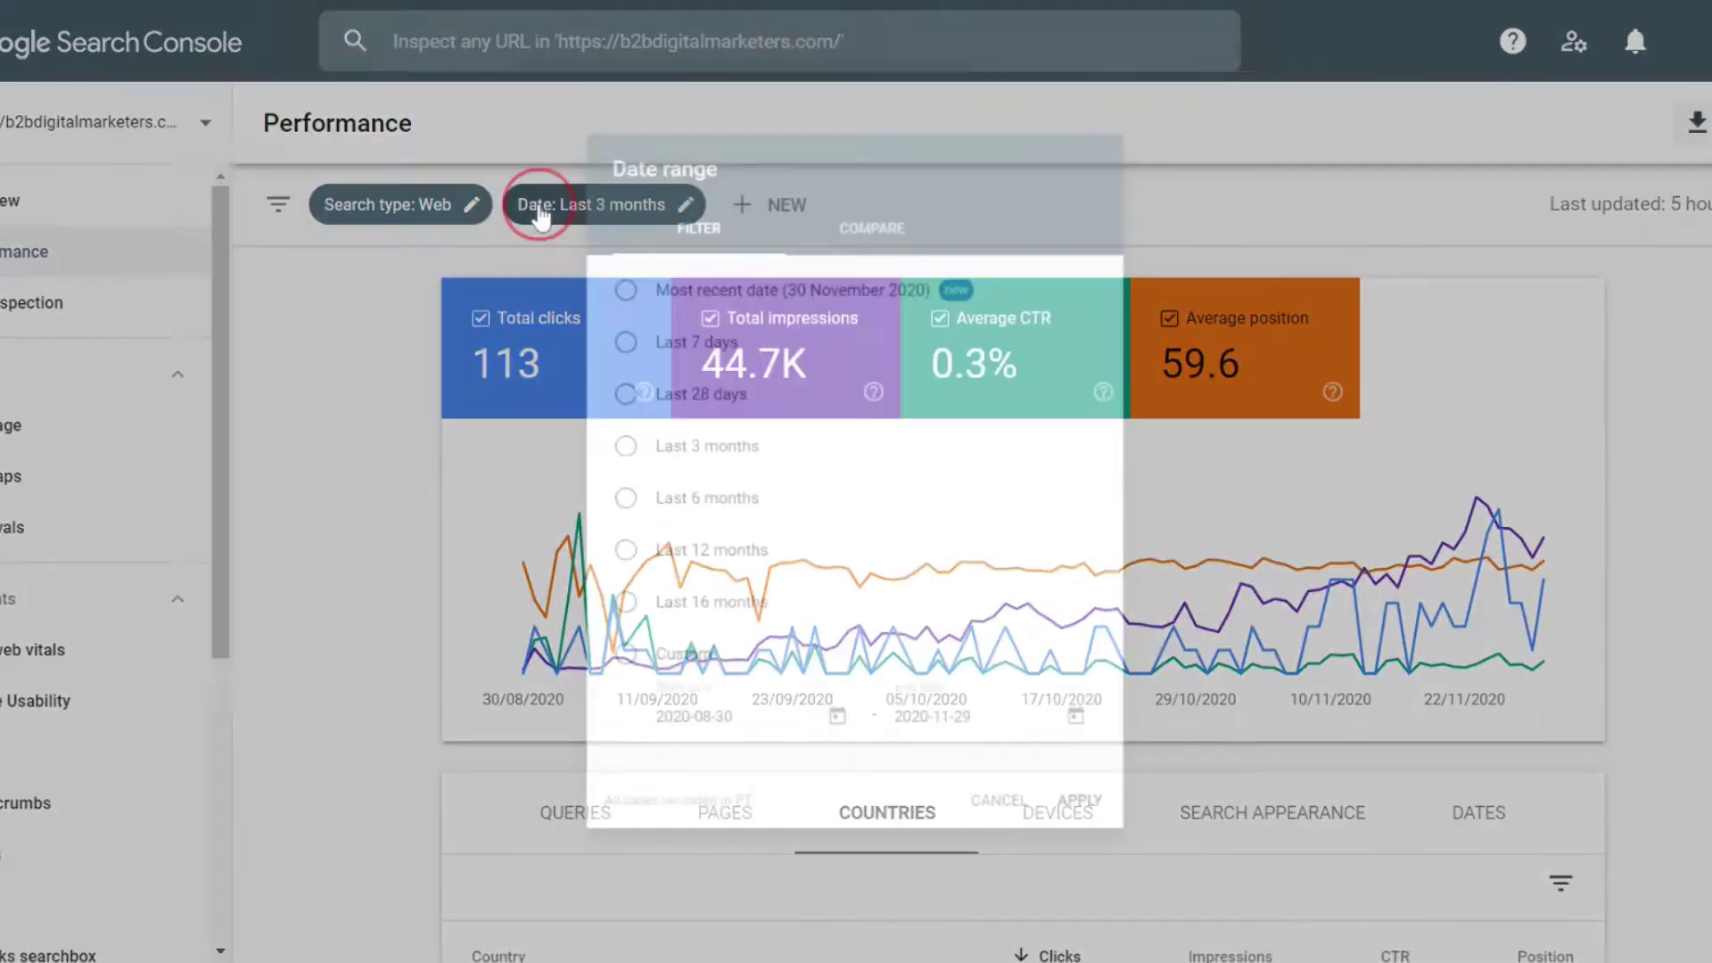
left_click(584, 684)
left_click(834, 758)
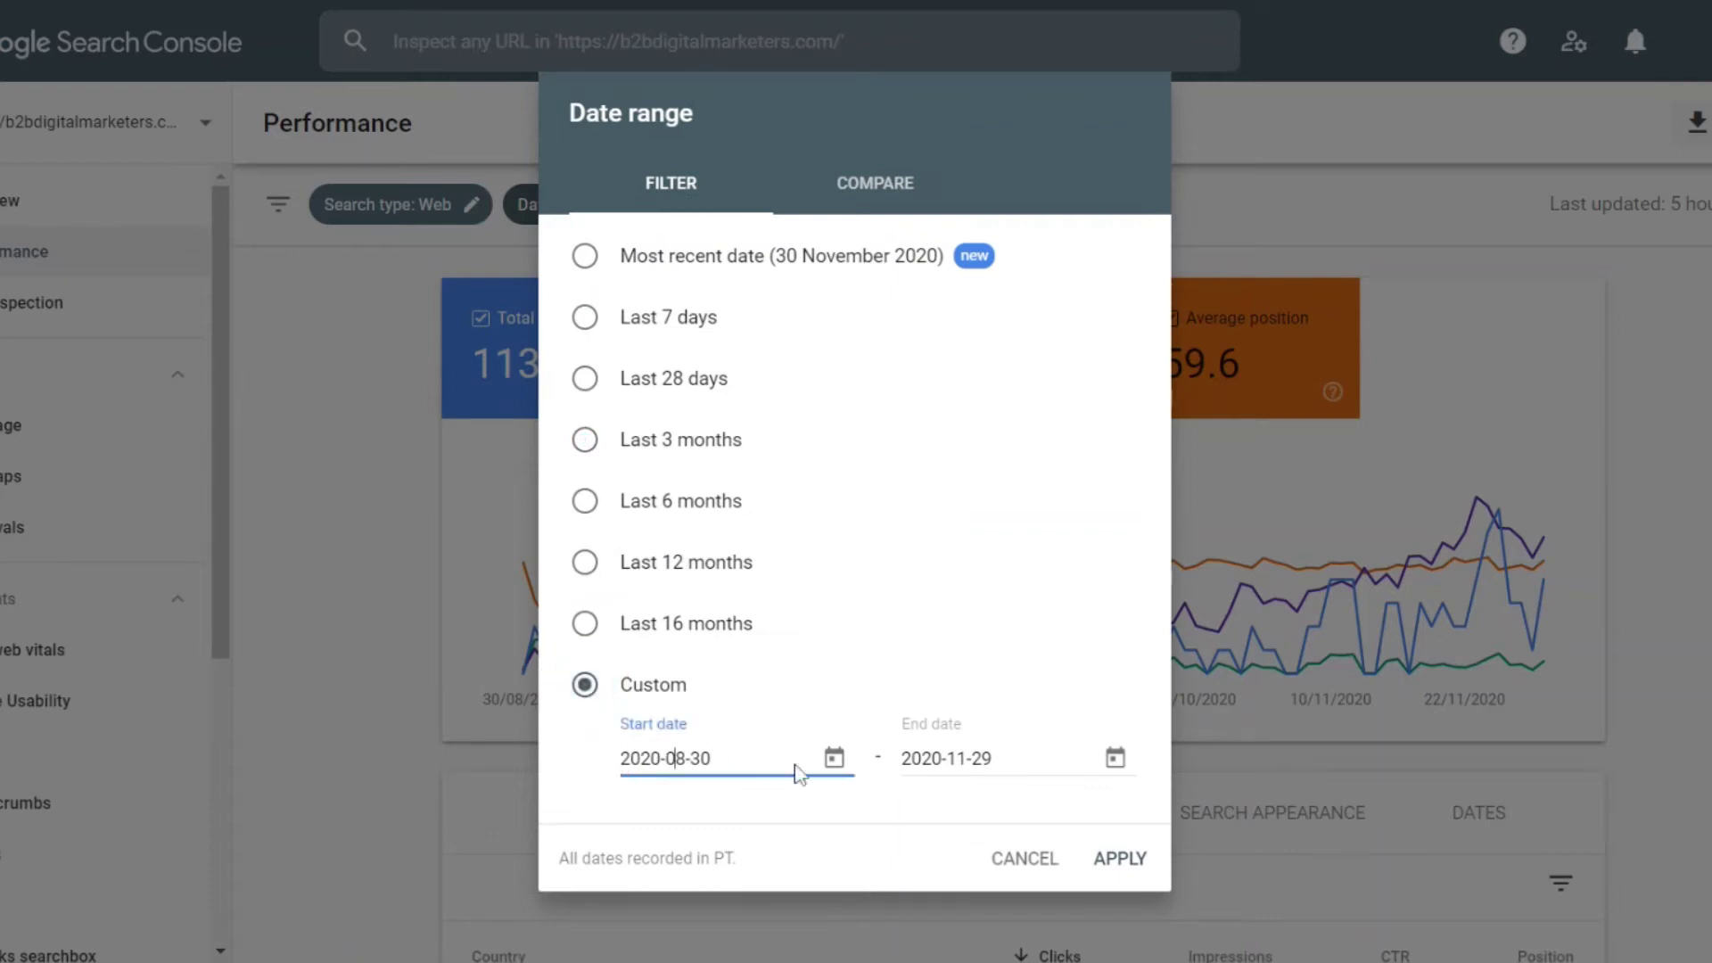
left_click(704, 444)
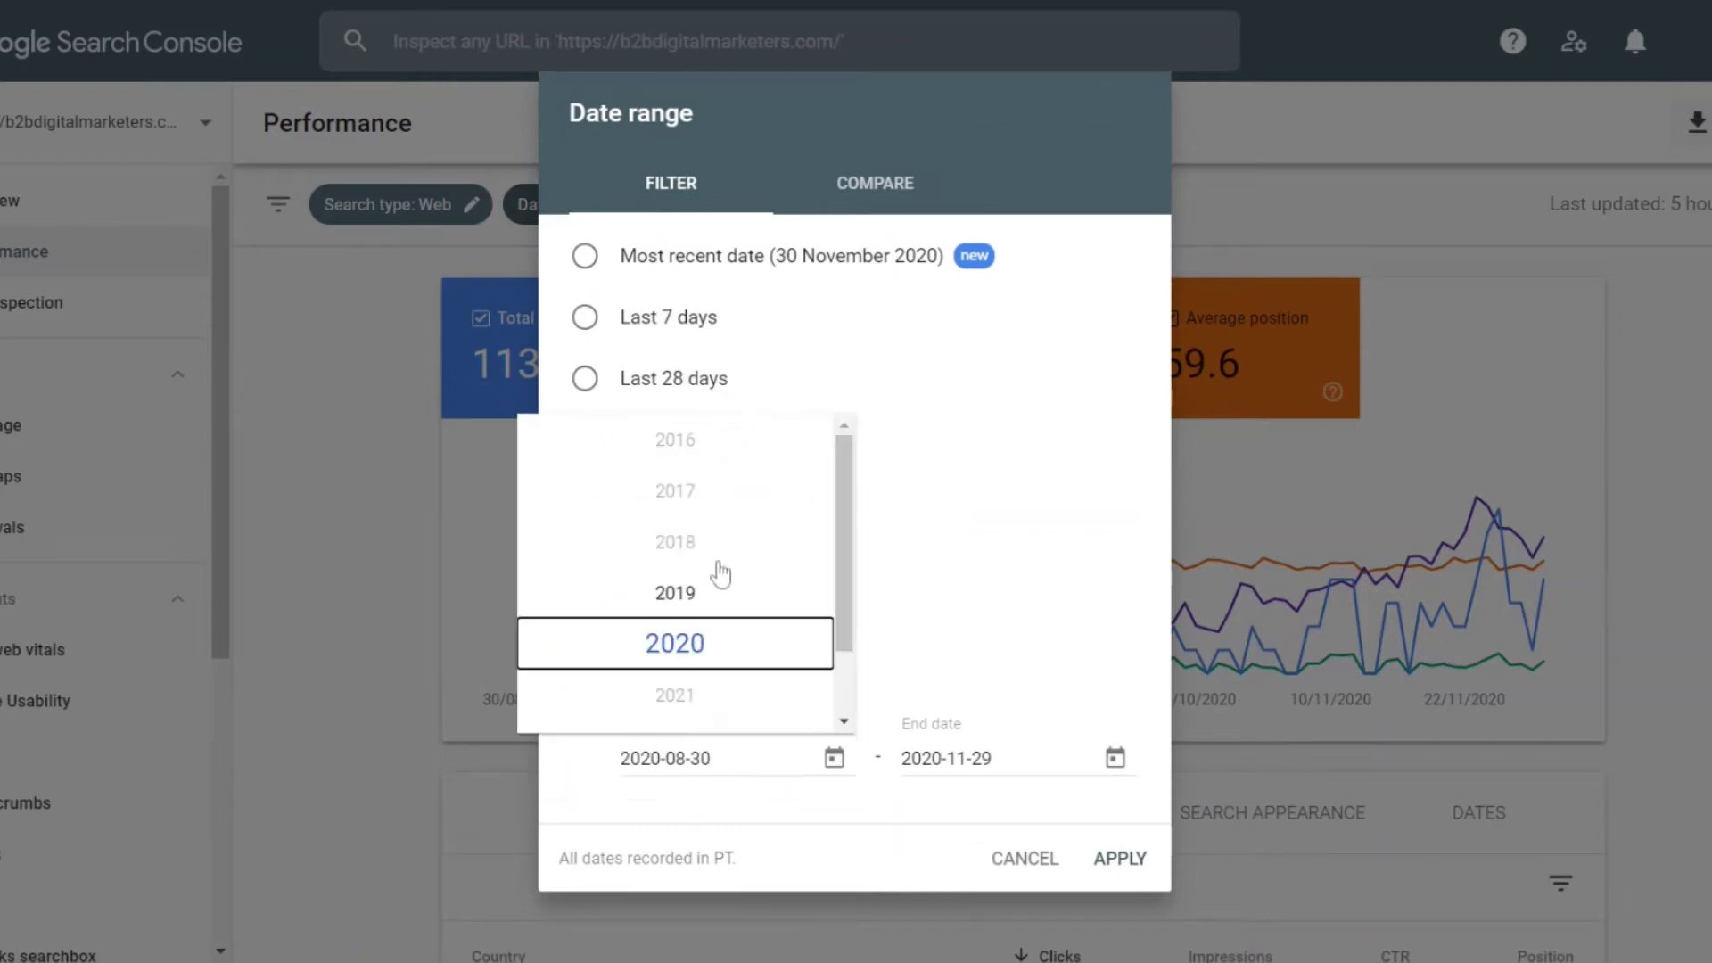
left_click(692, 592)
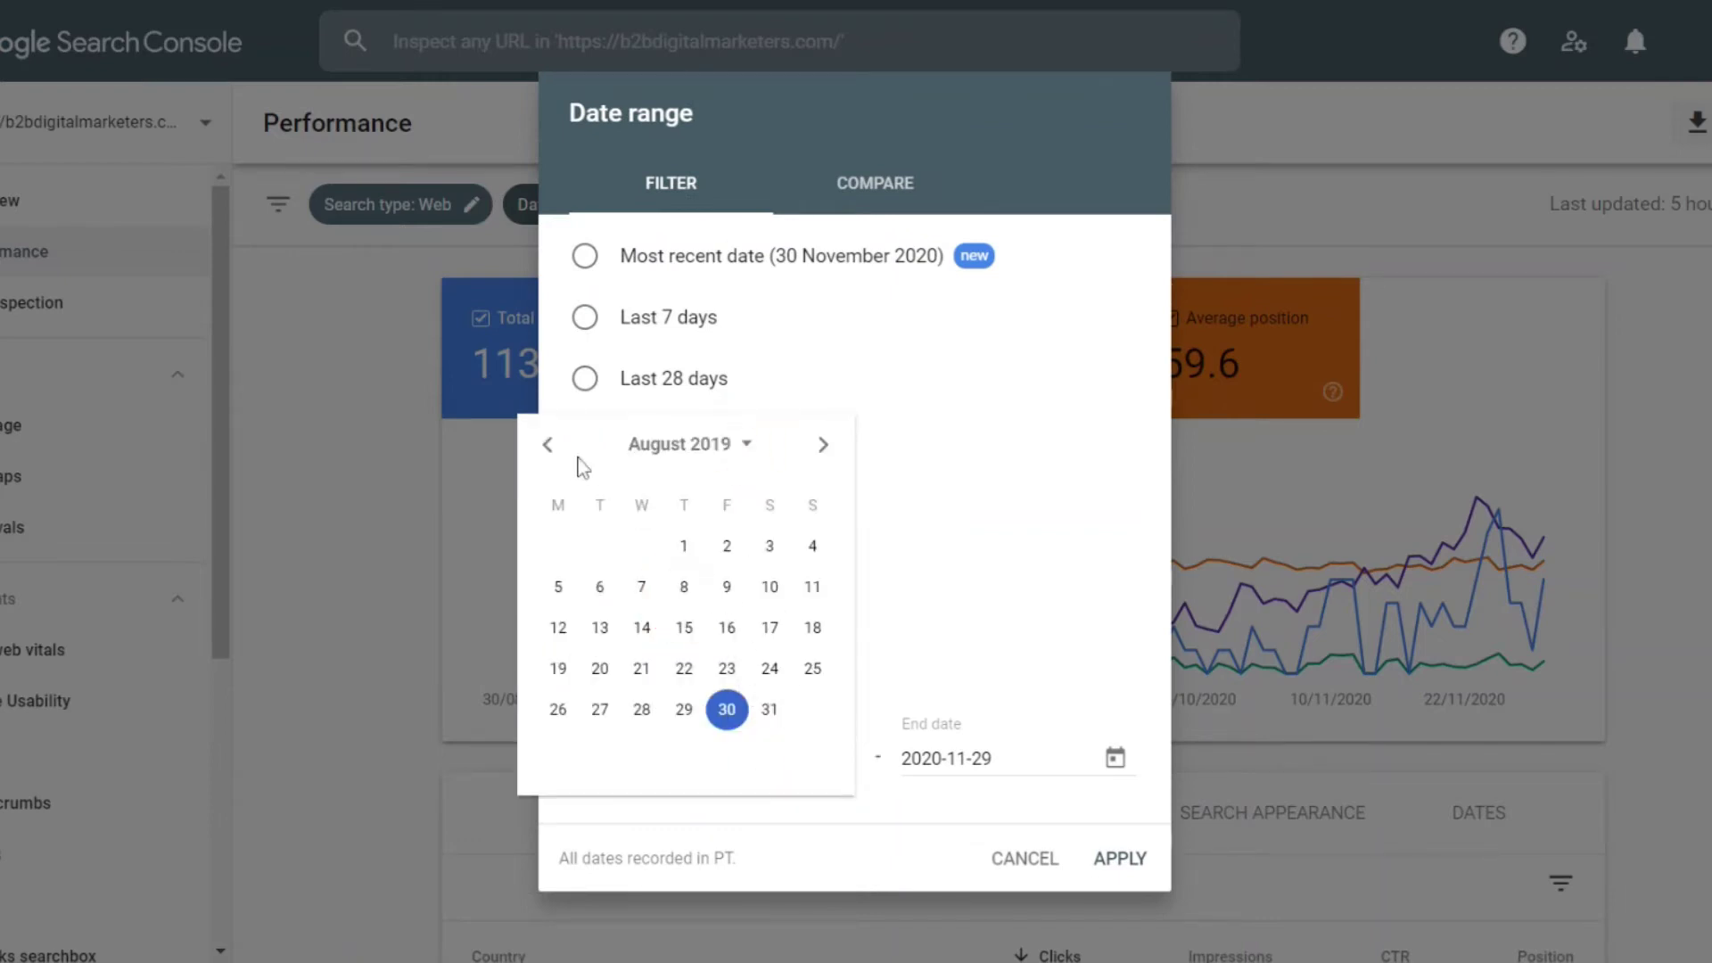
left_click(548, 444)
left_click(600, 709)
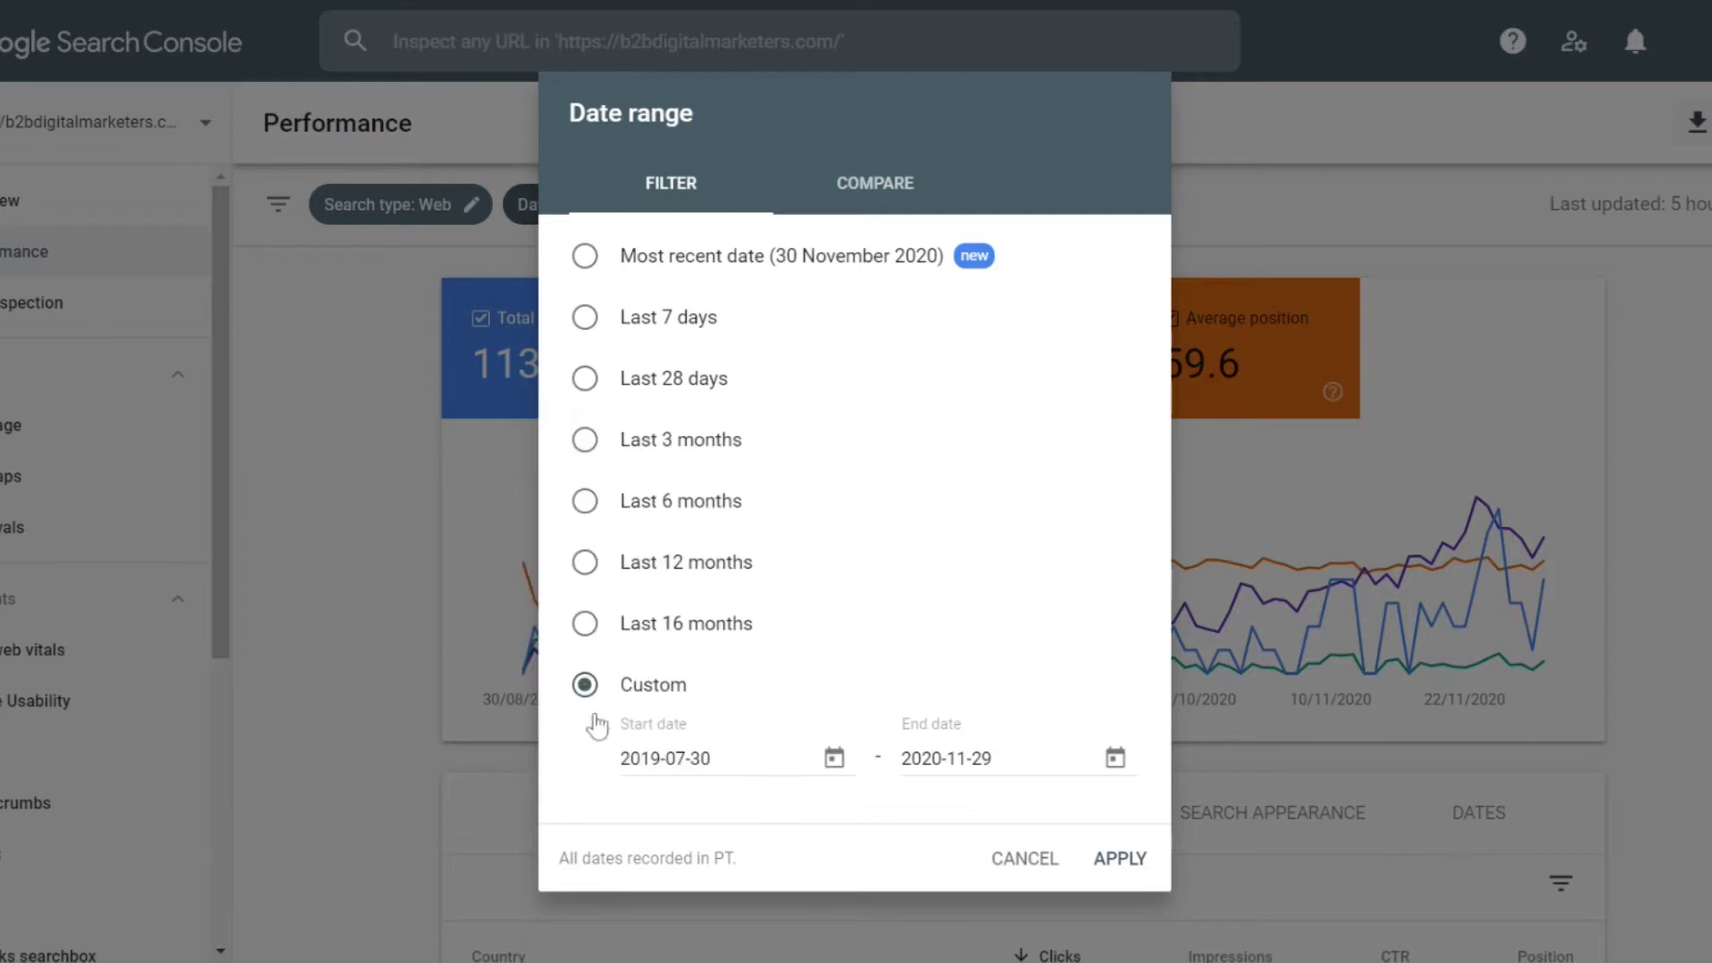
left_click(978, 758)
left_click(1116, 759)
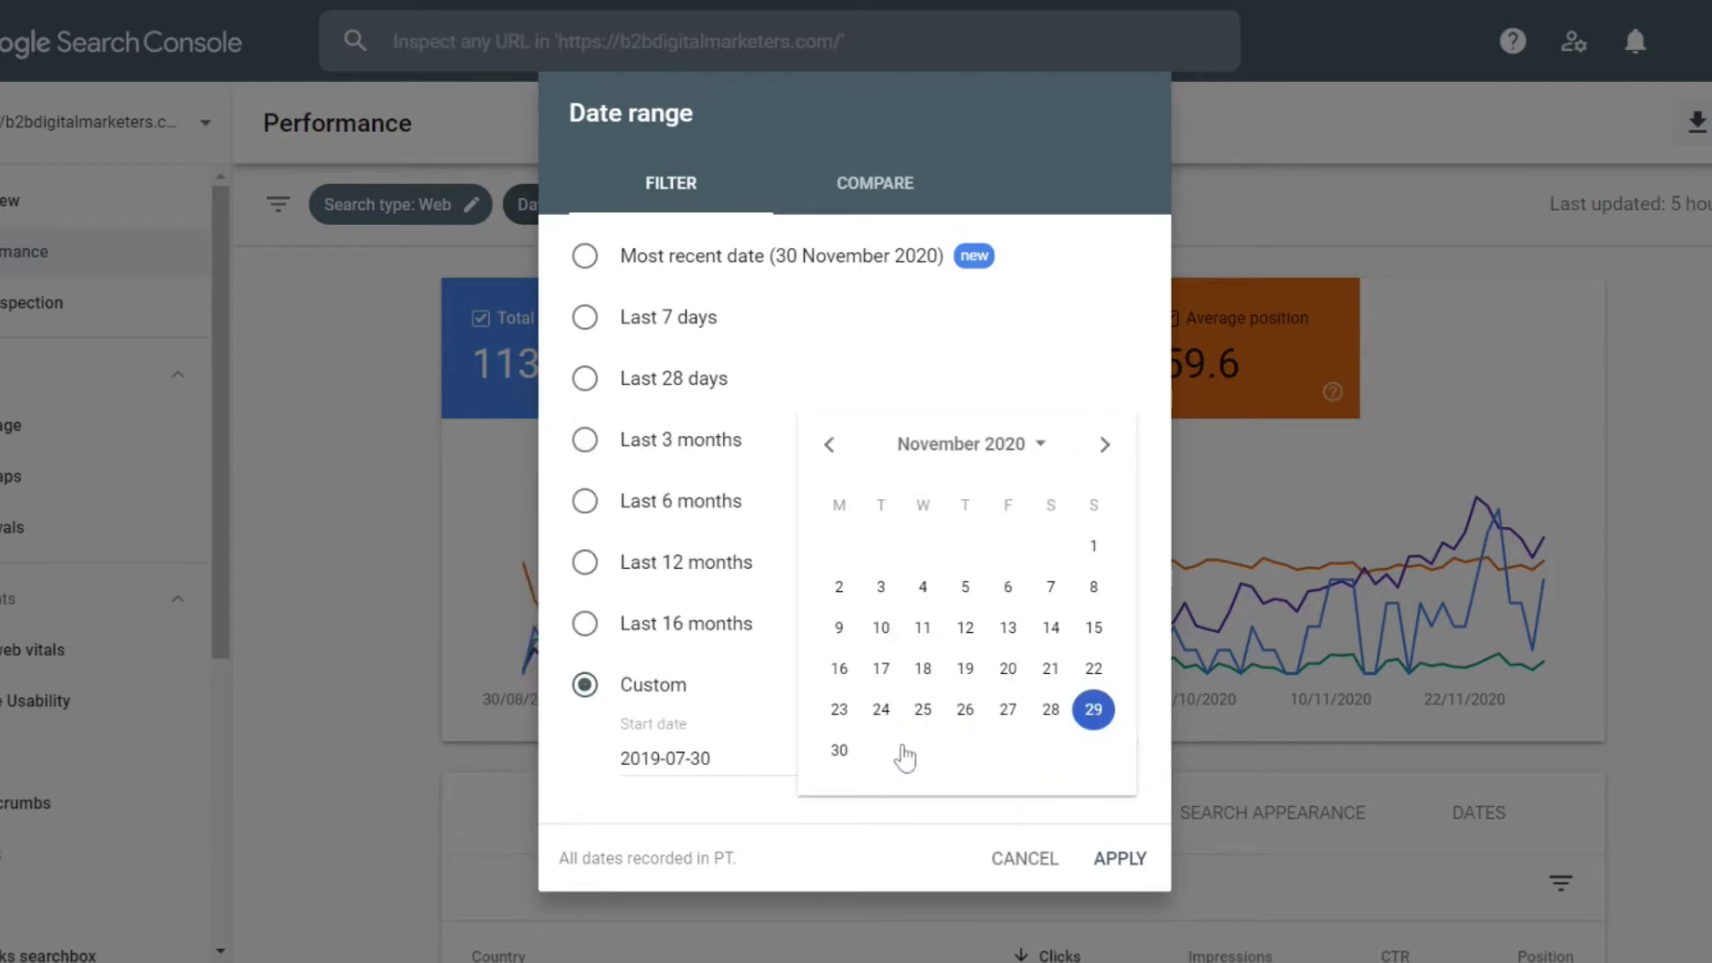
left_click(1089, 713)
left_click(1137, 867)
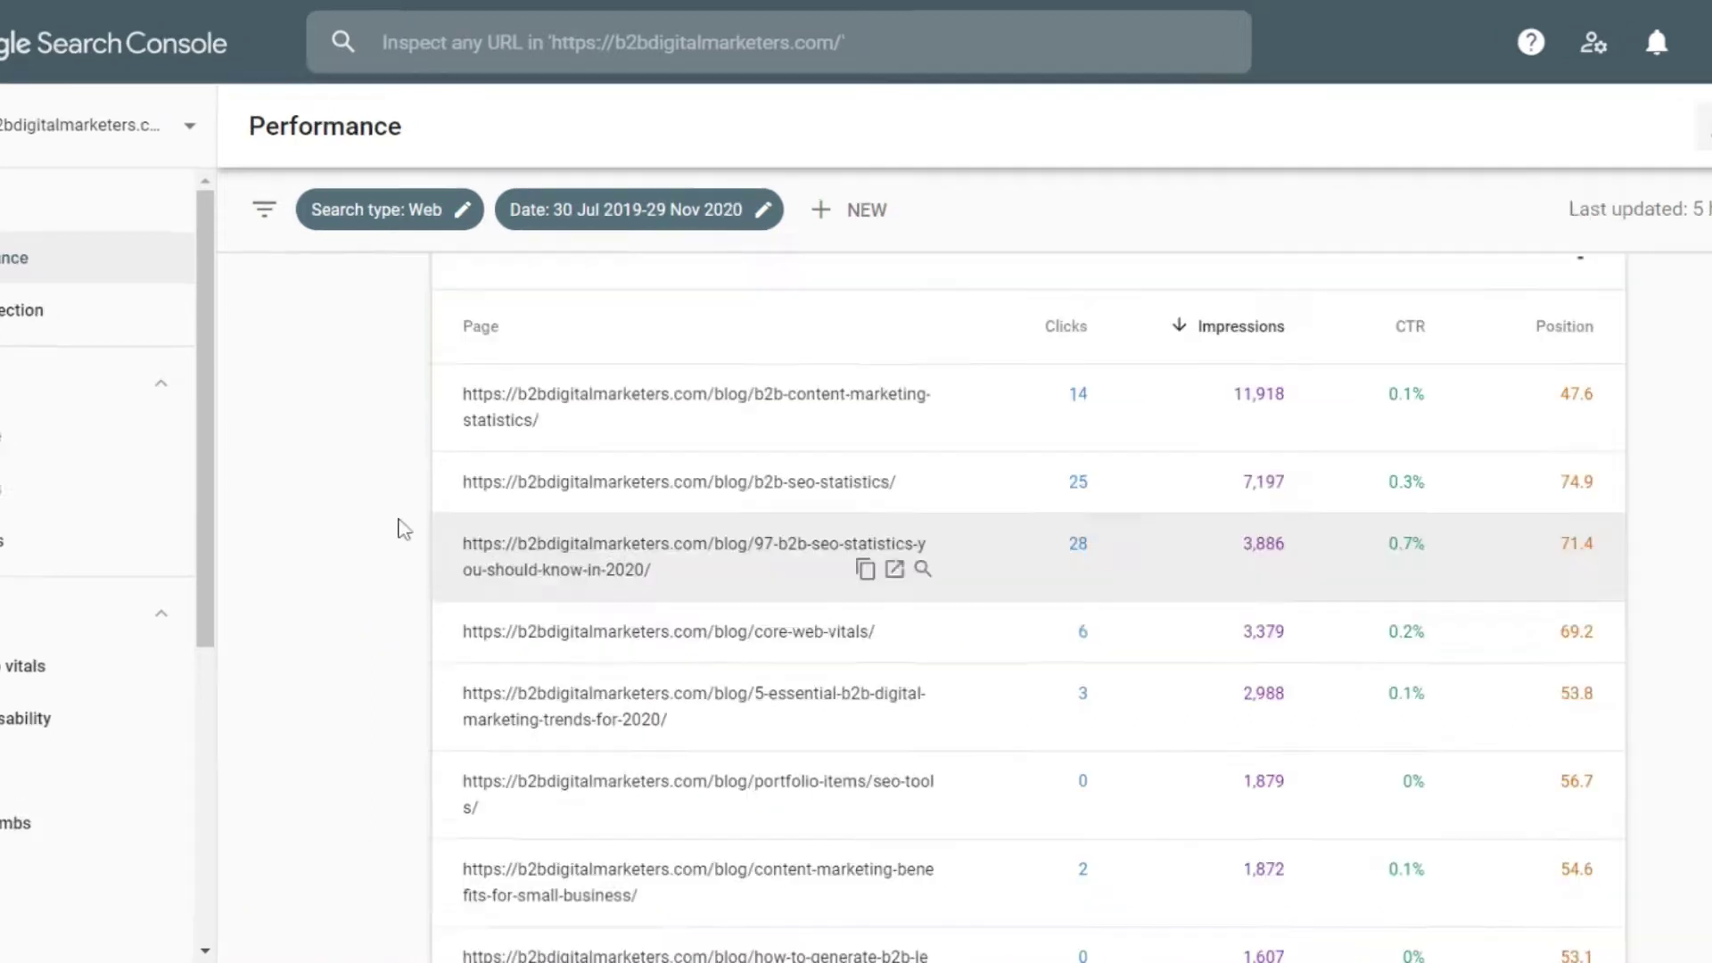
Sort the pages by impressions, highest first, and scroll through the list.
left_click(1253, 319)
left_click(1253, 319)
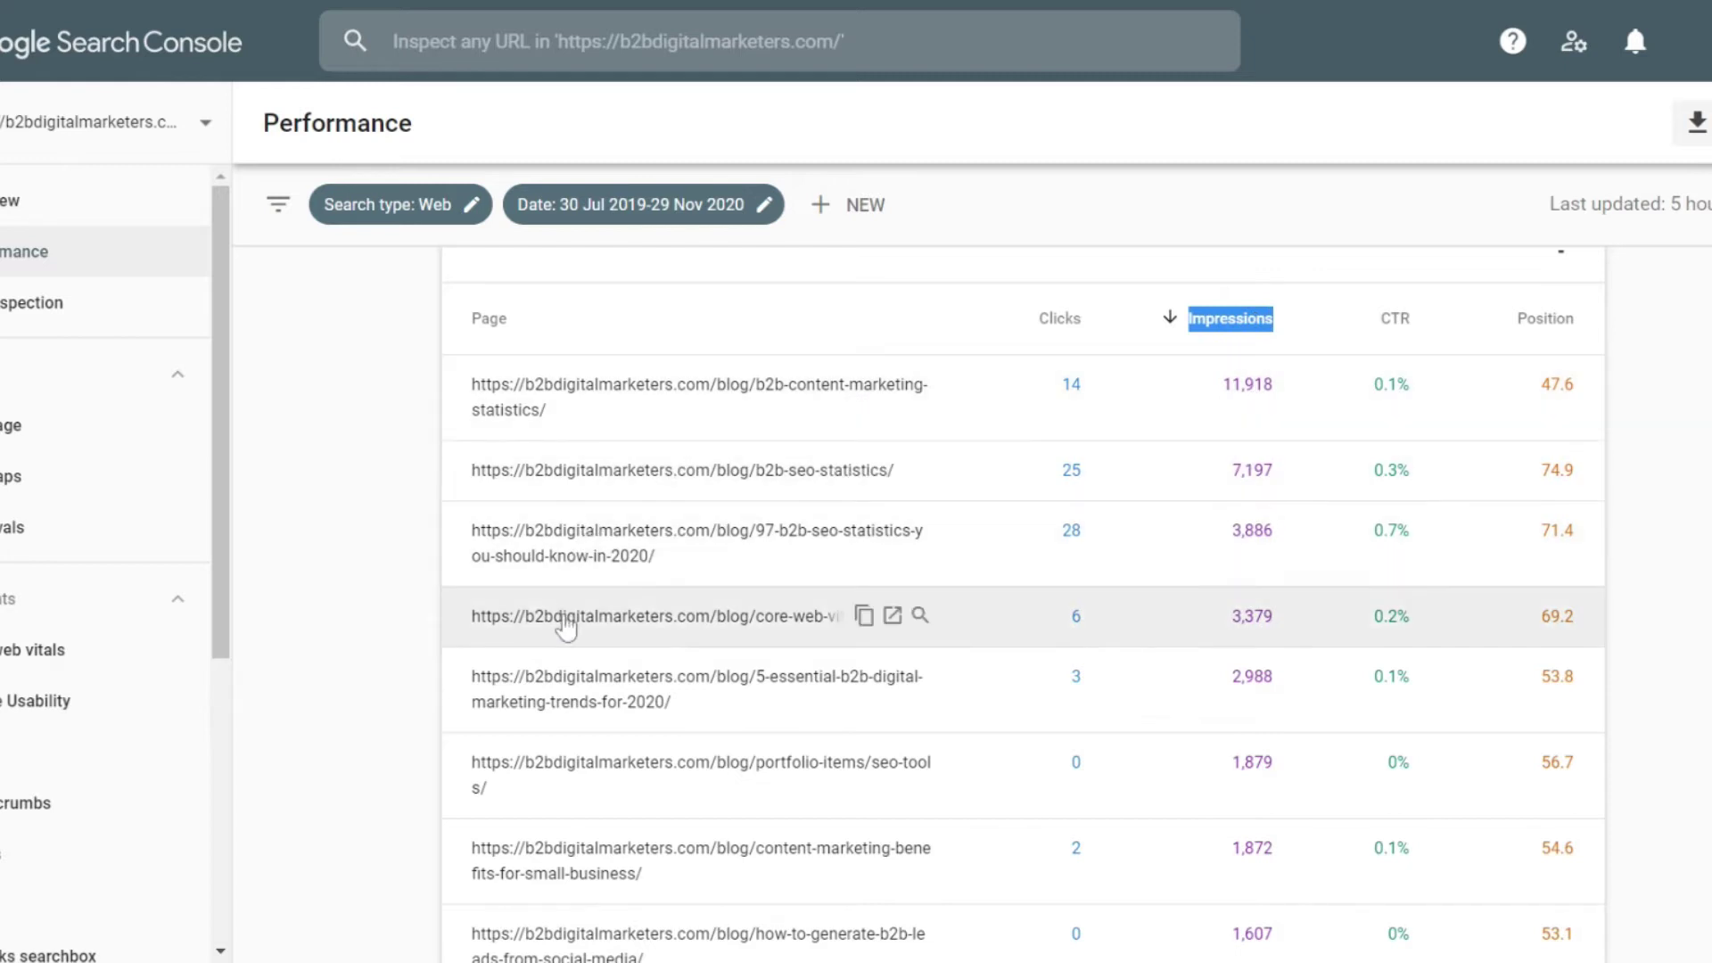
scroll(571, 647, "down", 3)
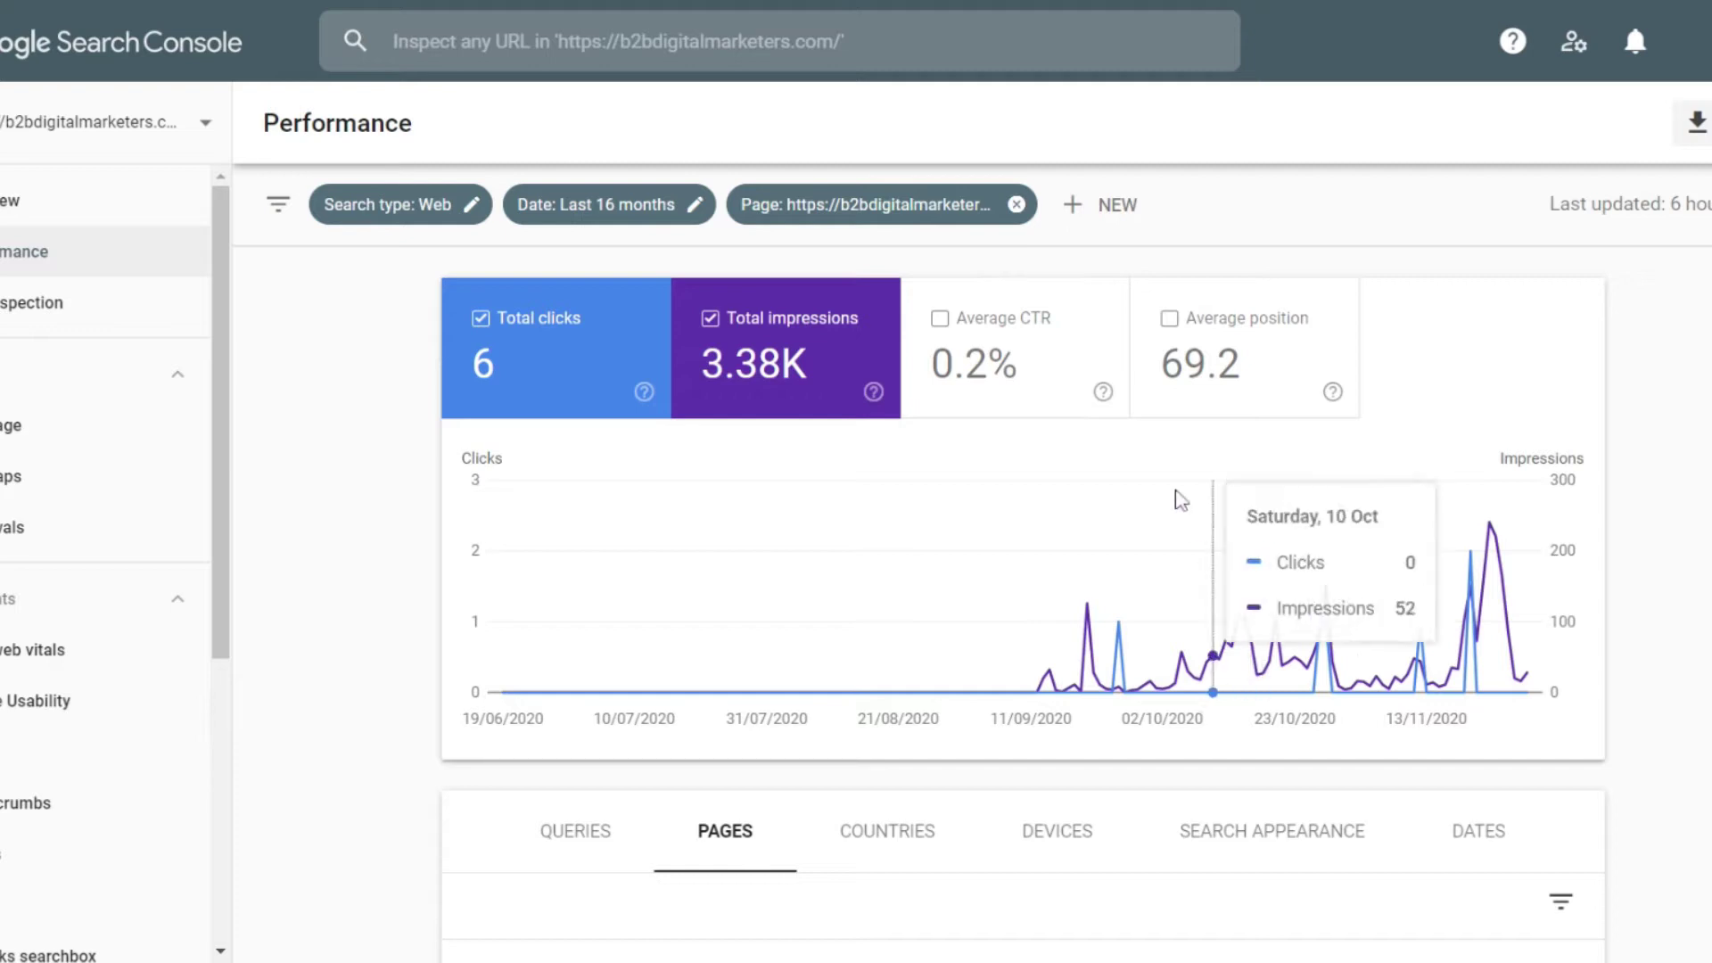
Add Average CTR and Average position to the performance chart.
left_click(1076, 383)
left_click(1260, 392)
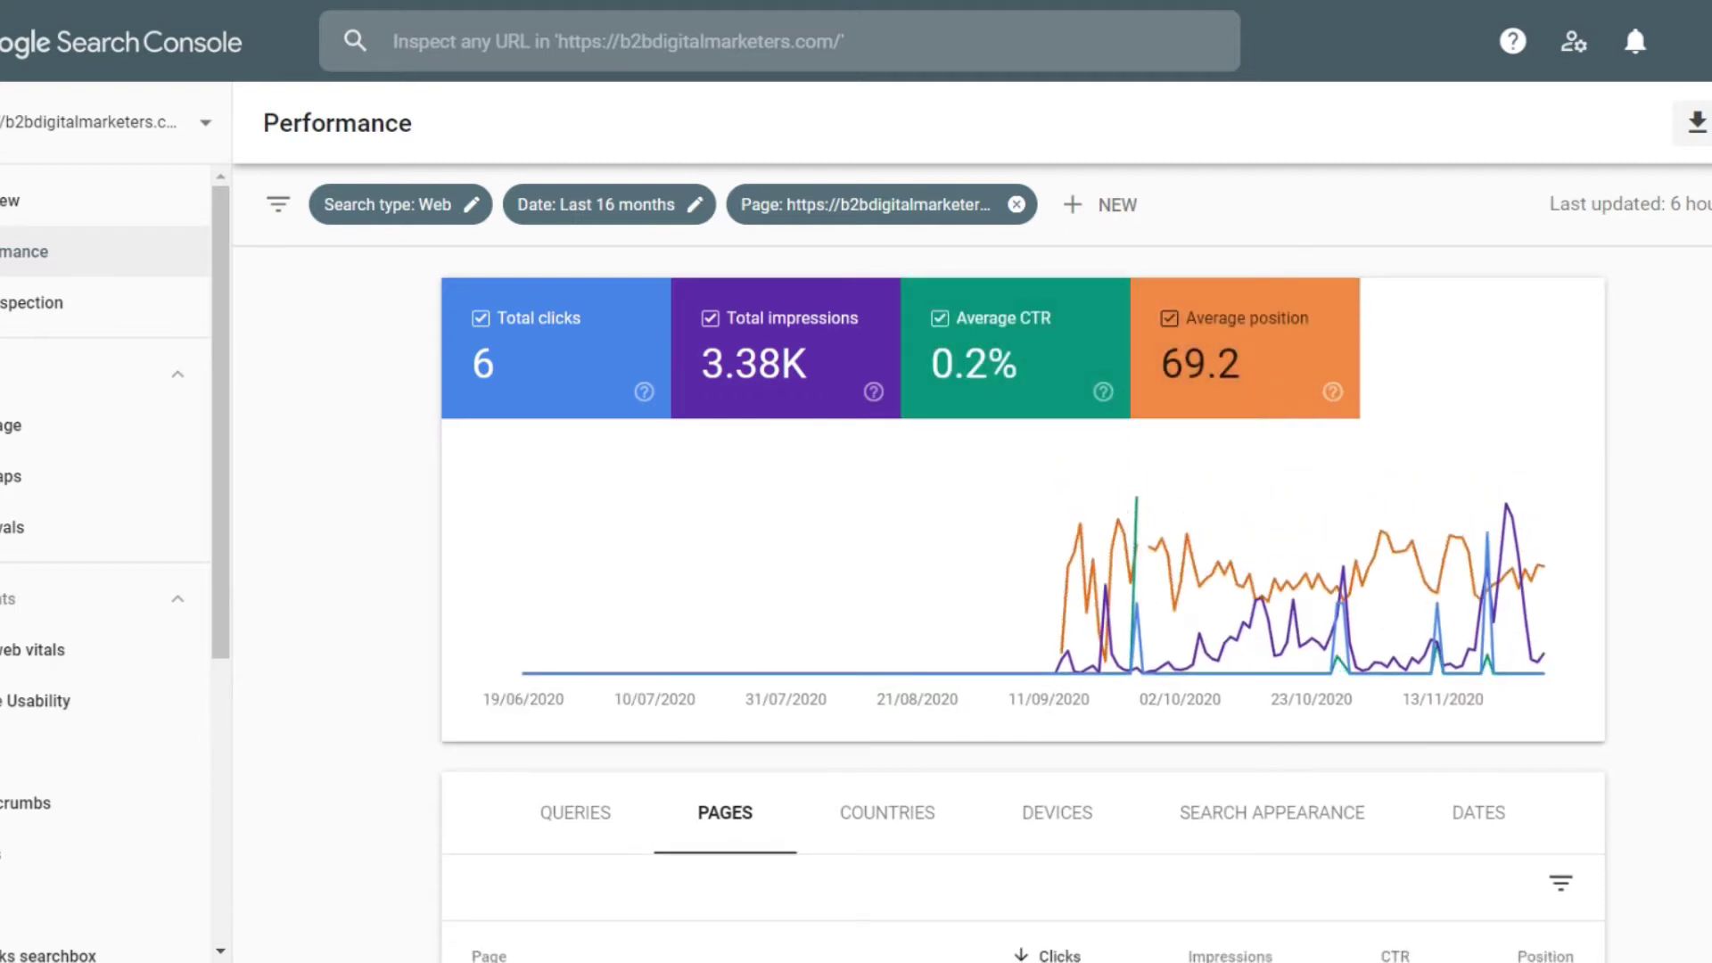
scroll(1260, 393, "down", 3)
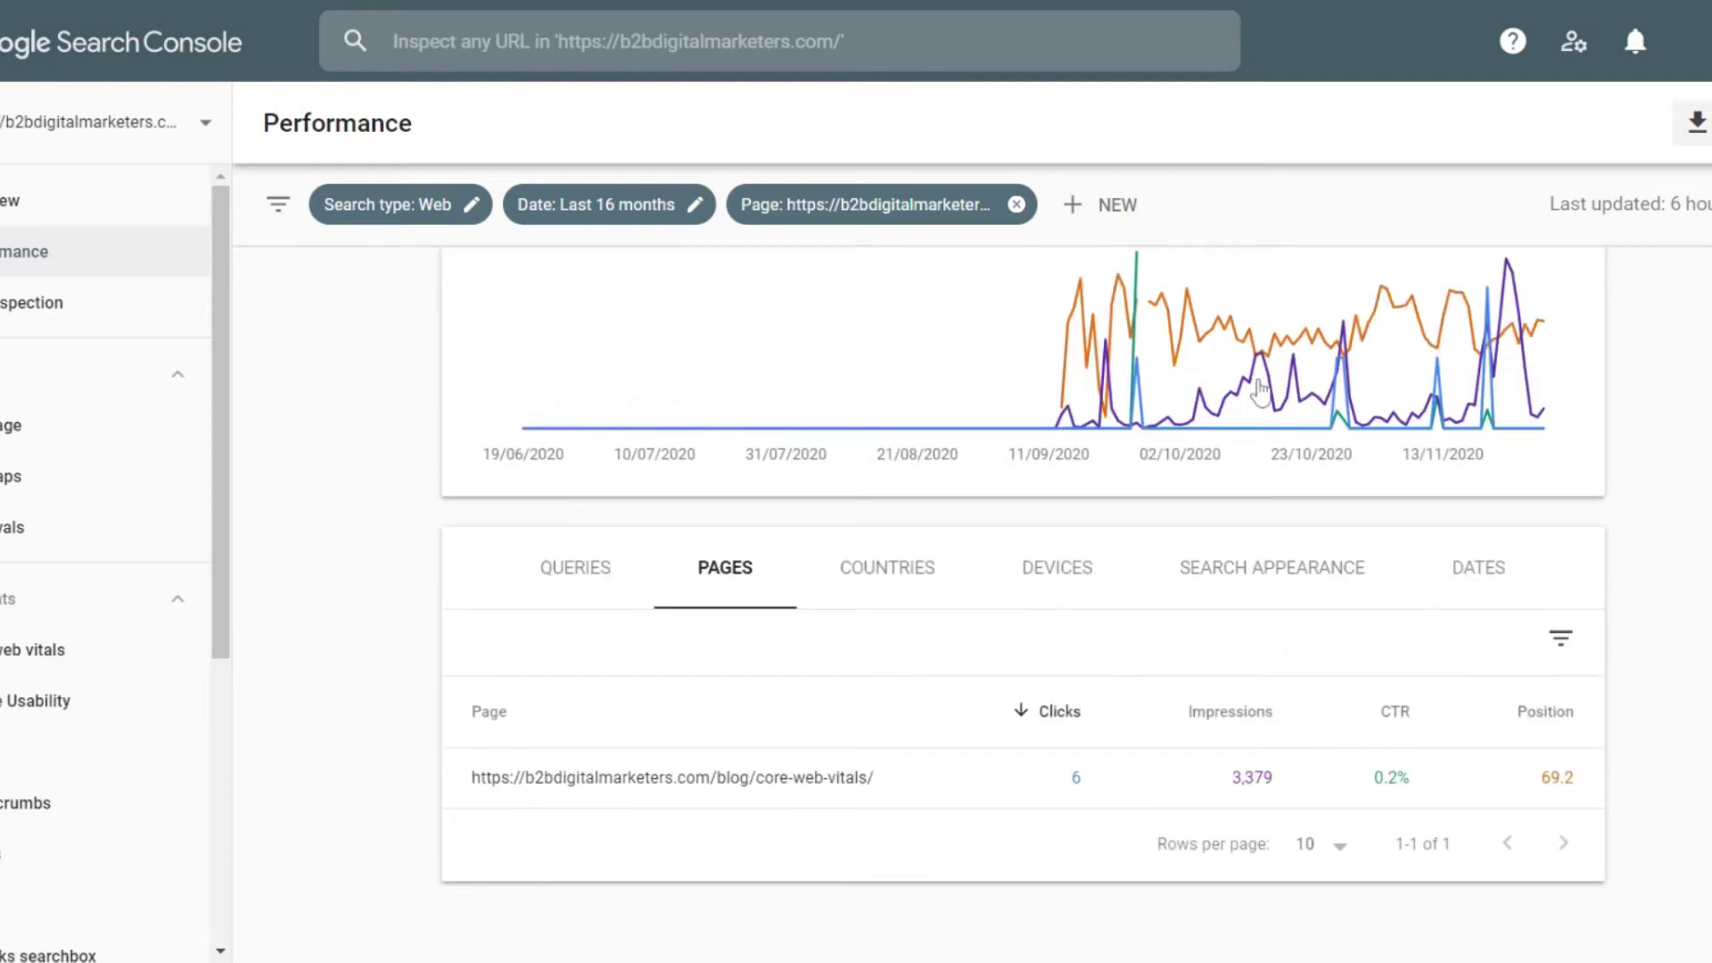
mouse_move(1263, 389)
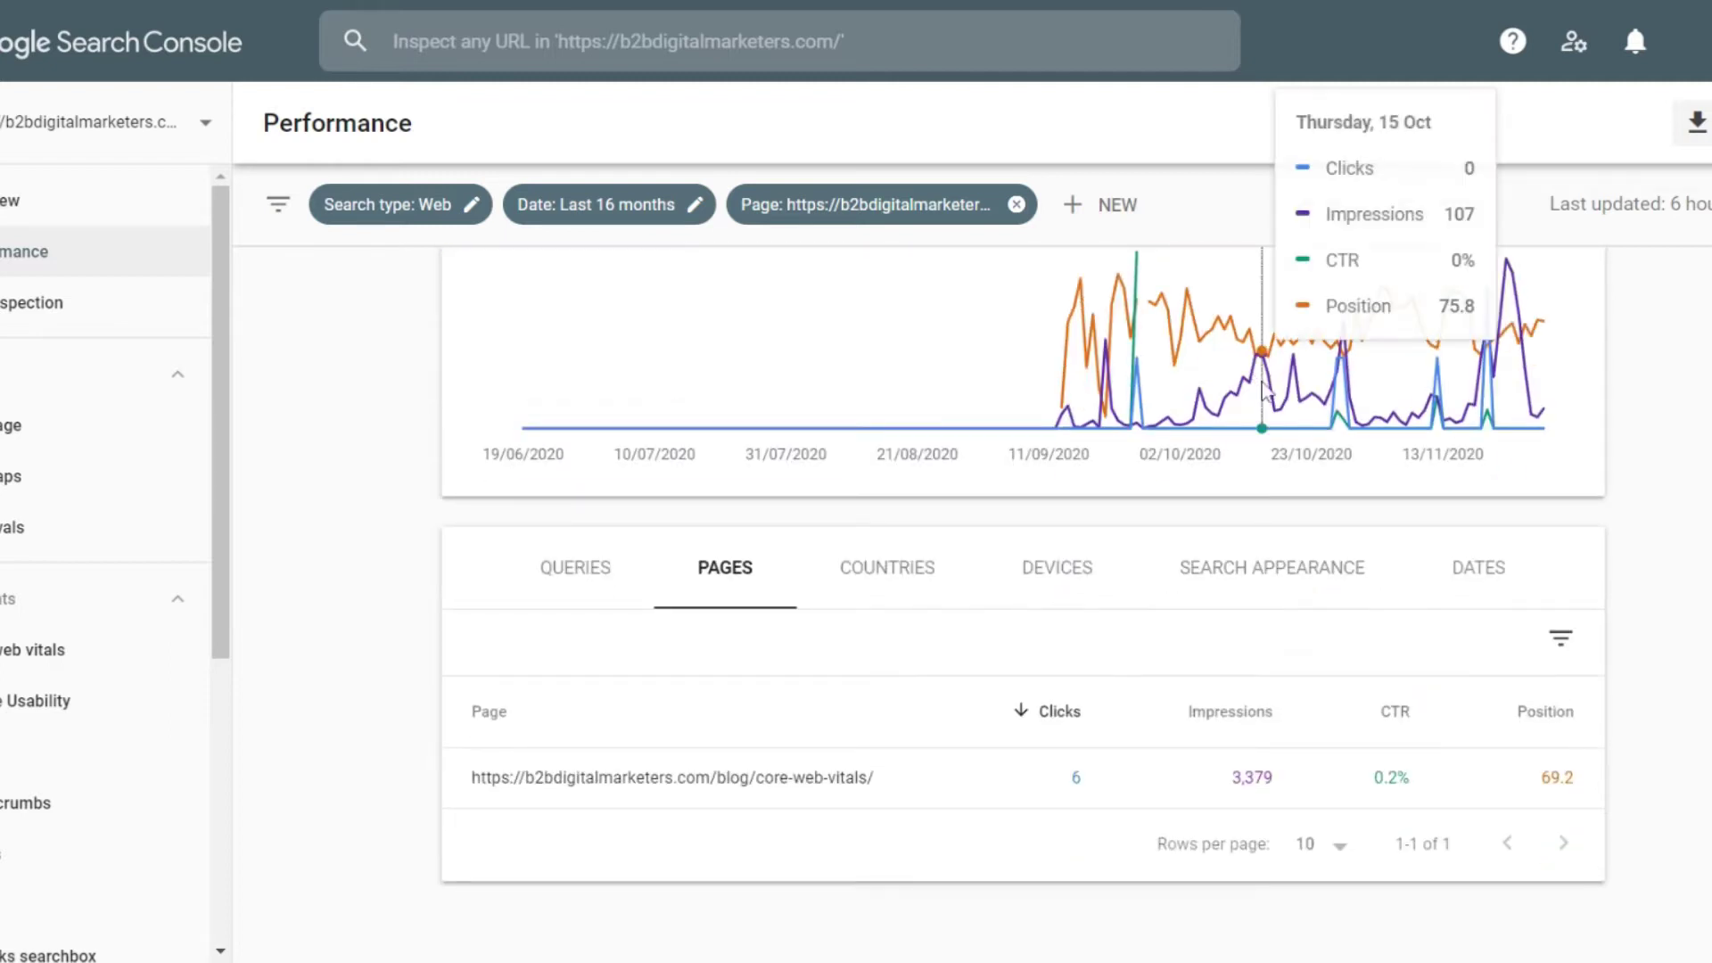
scroll(1264, 389, "up", 3)
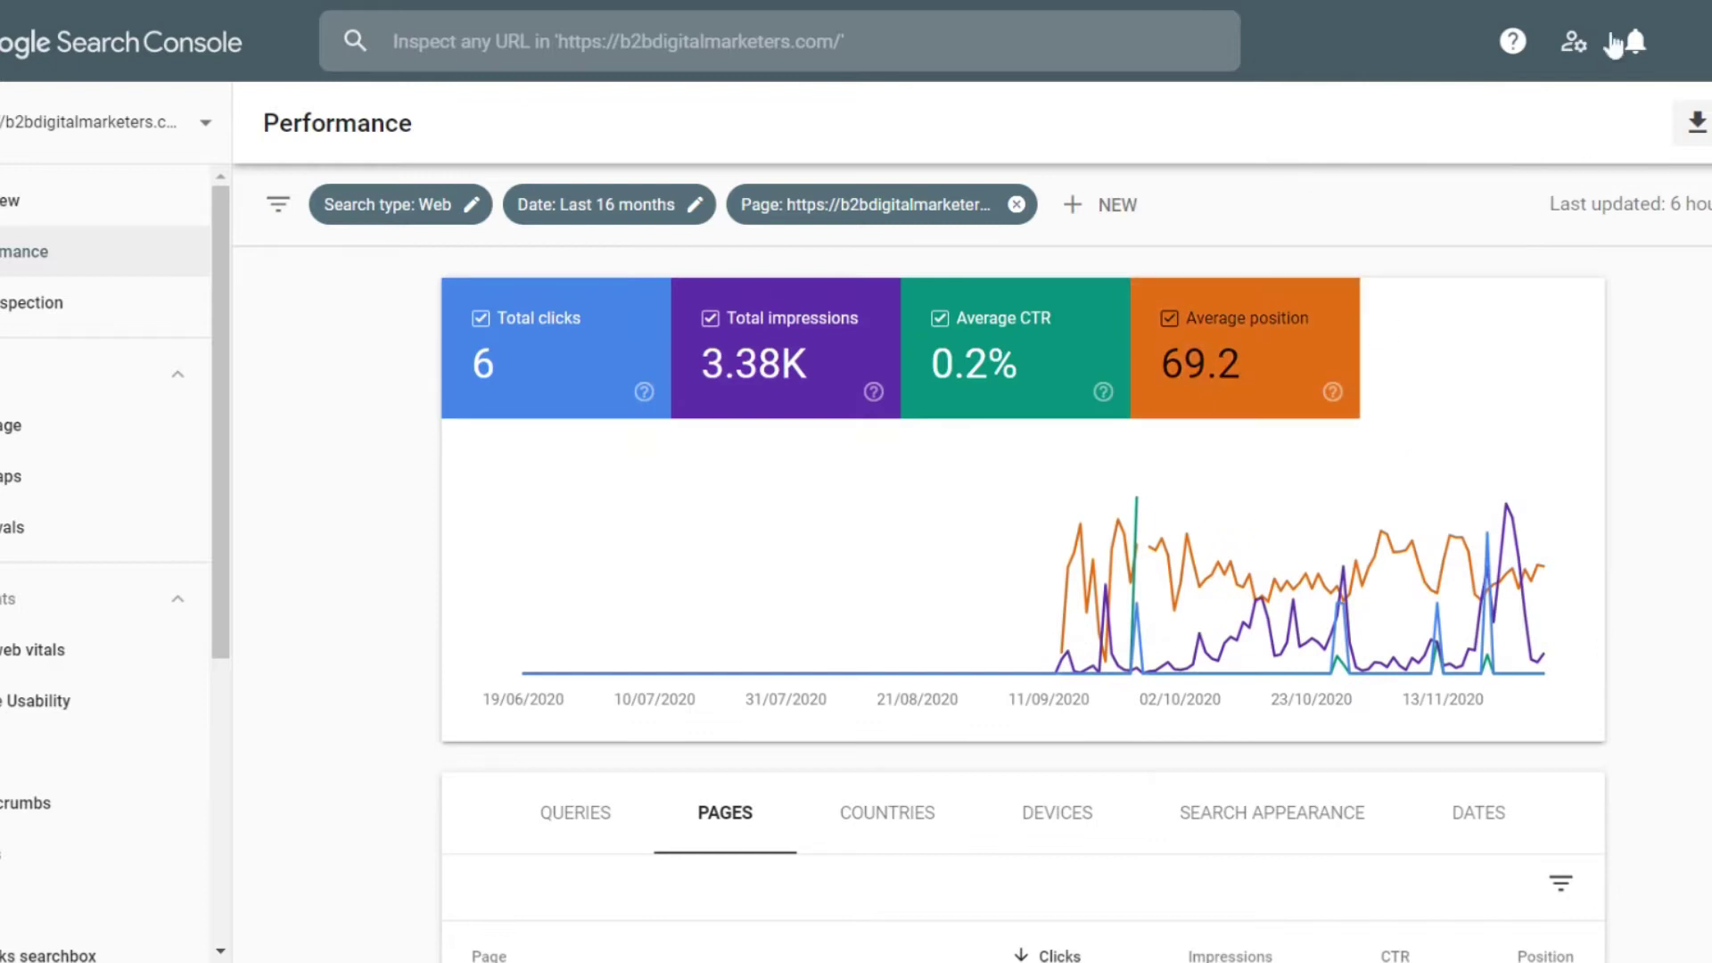
List the page's search queries ranked by impressions and bring up the rows-per-page choices.
left_click(580, 815)
scroll(428, 628, "down", 3)
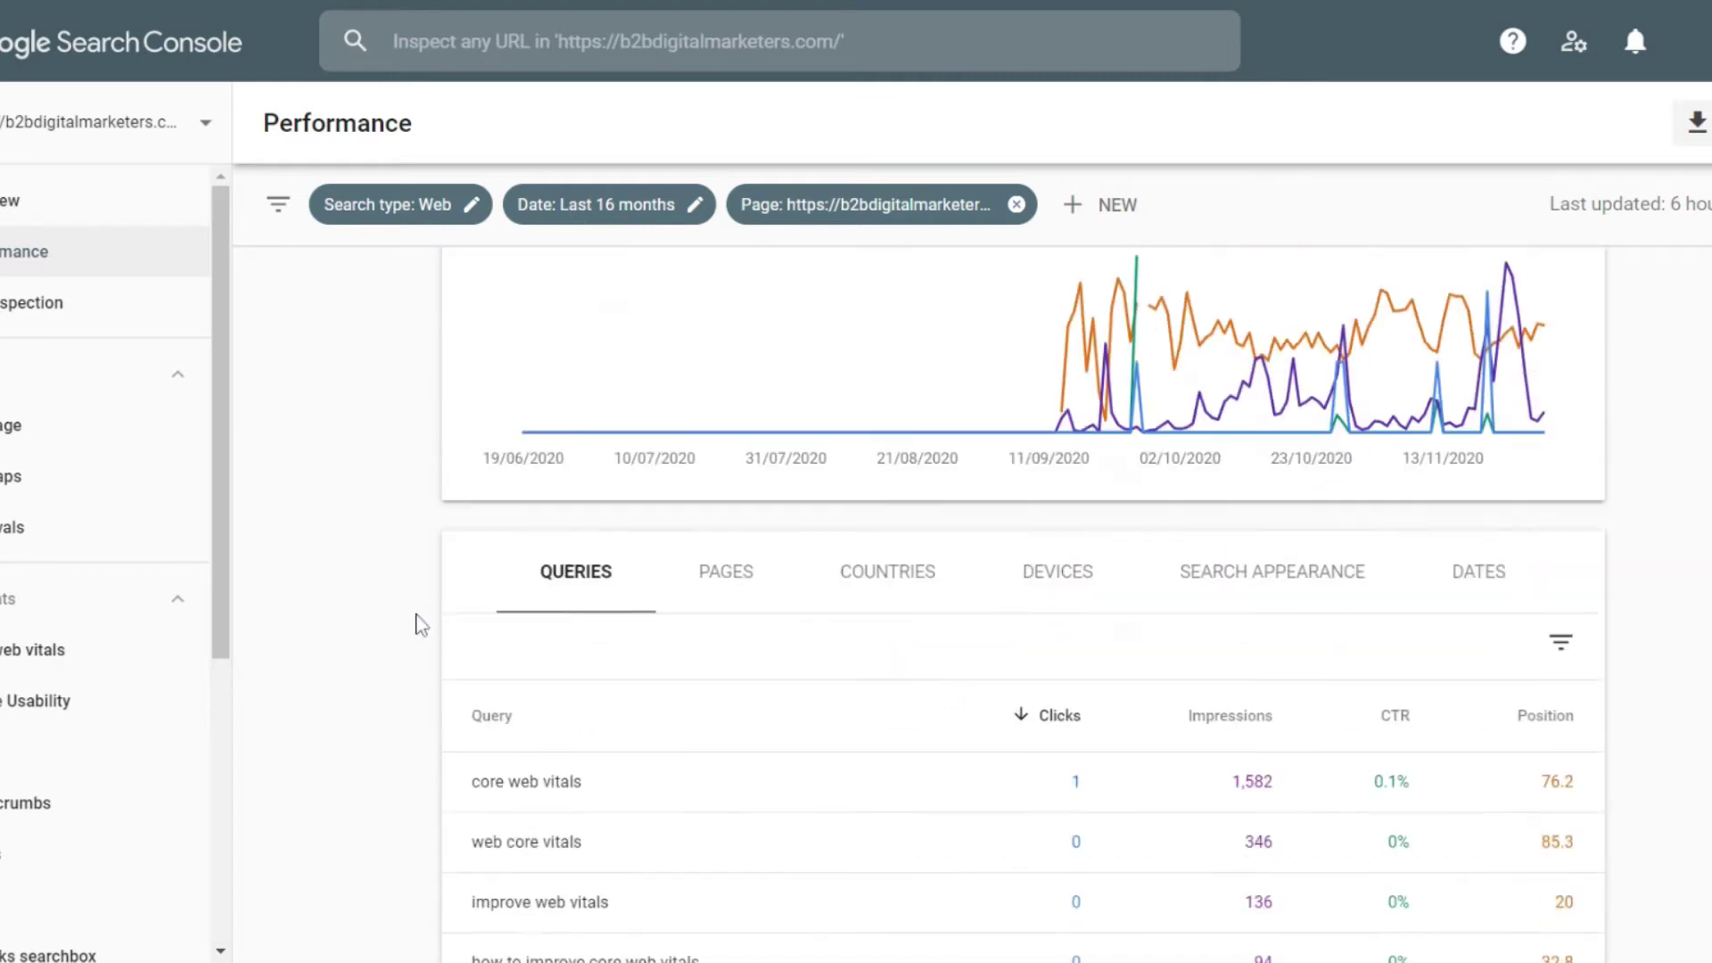
scroll(421, 624, "down", 5)
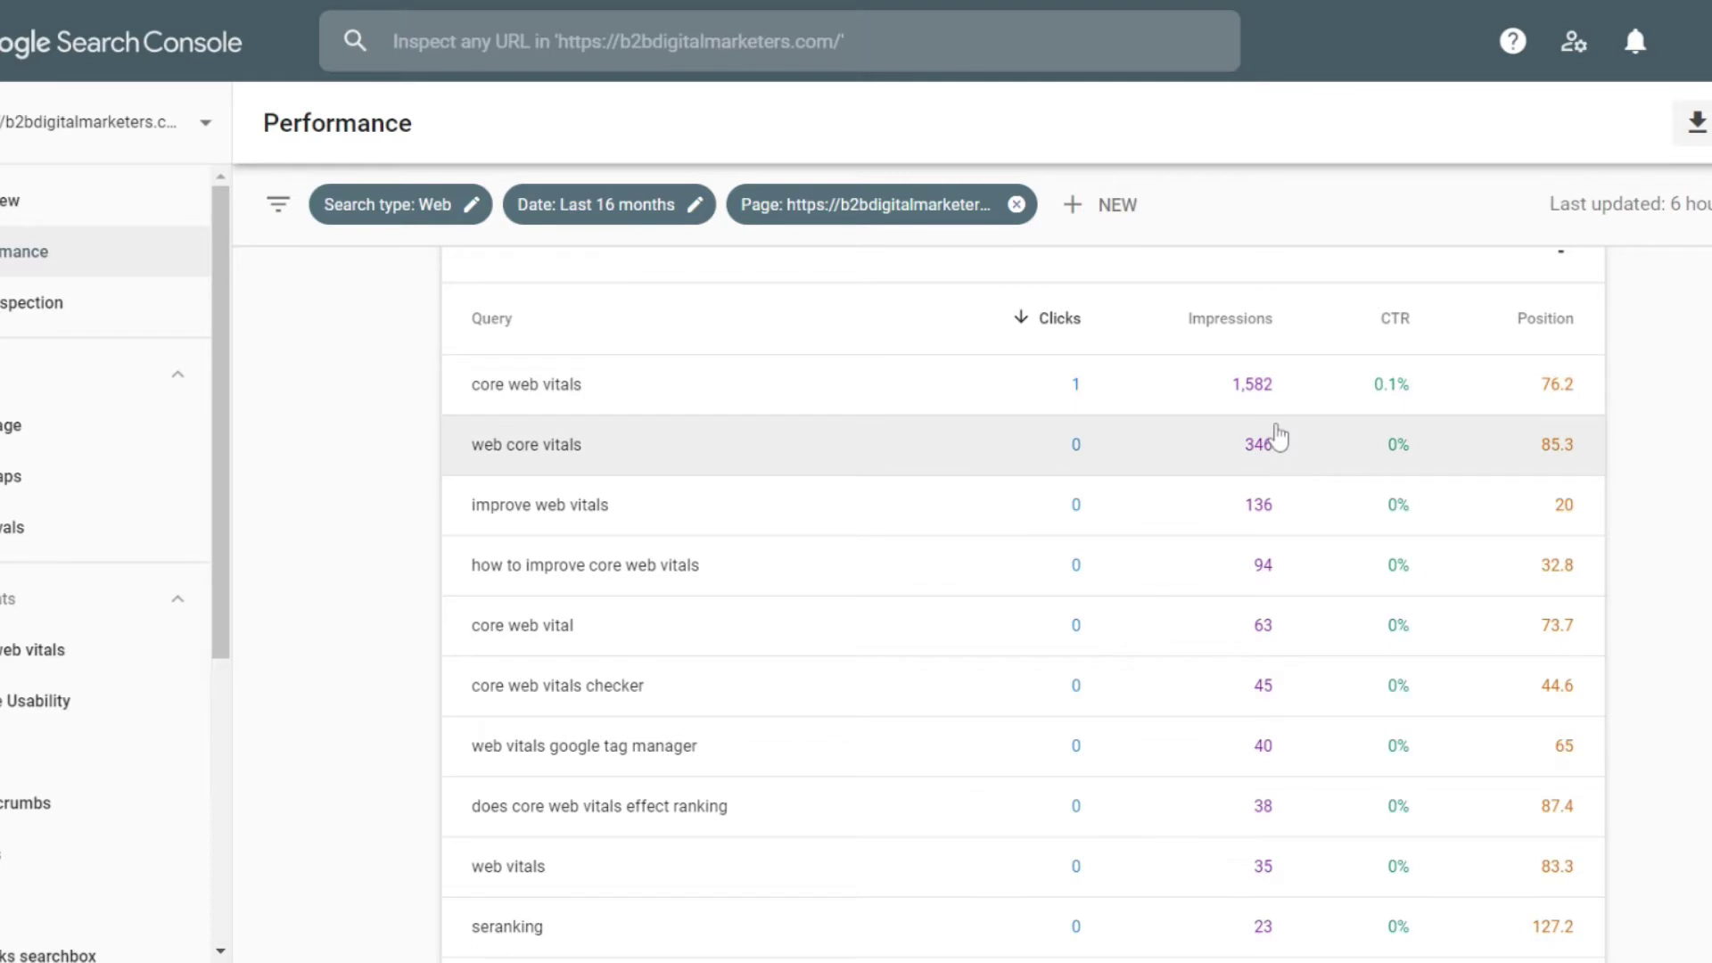
left_click(1225, 338)
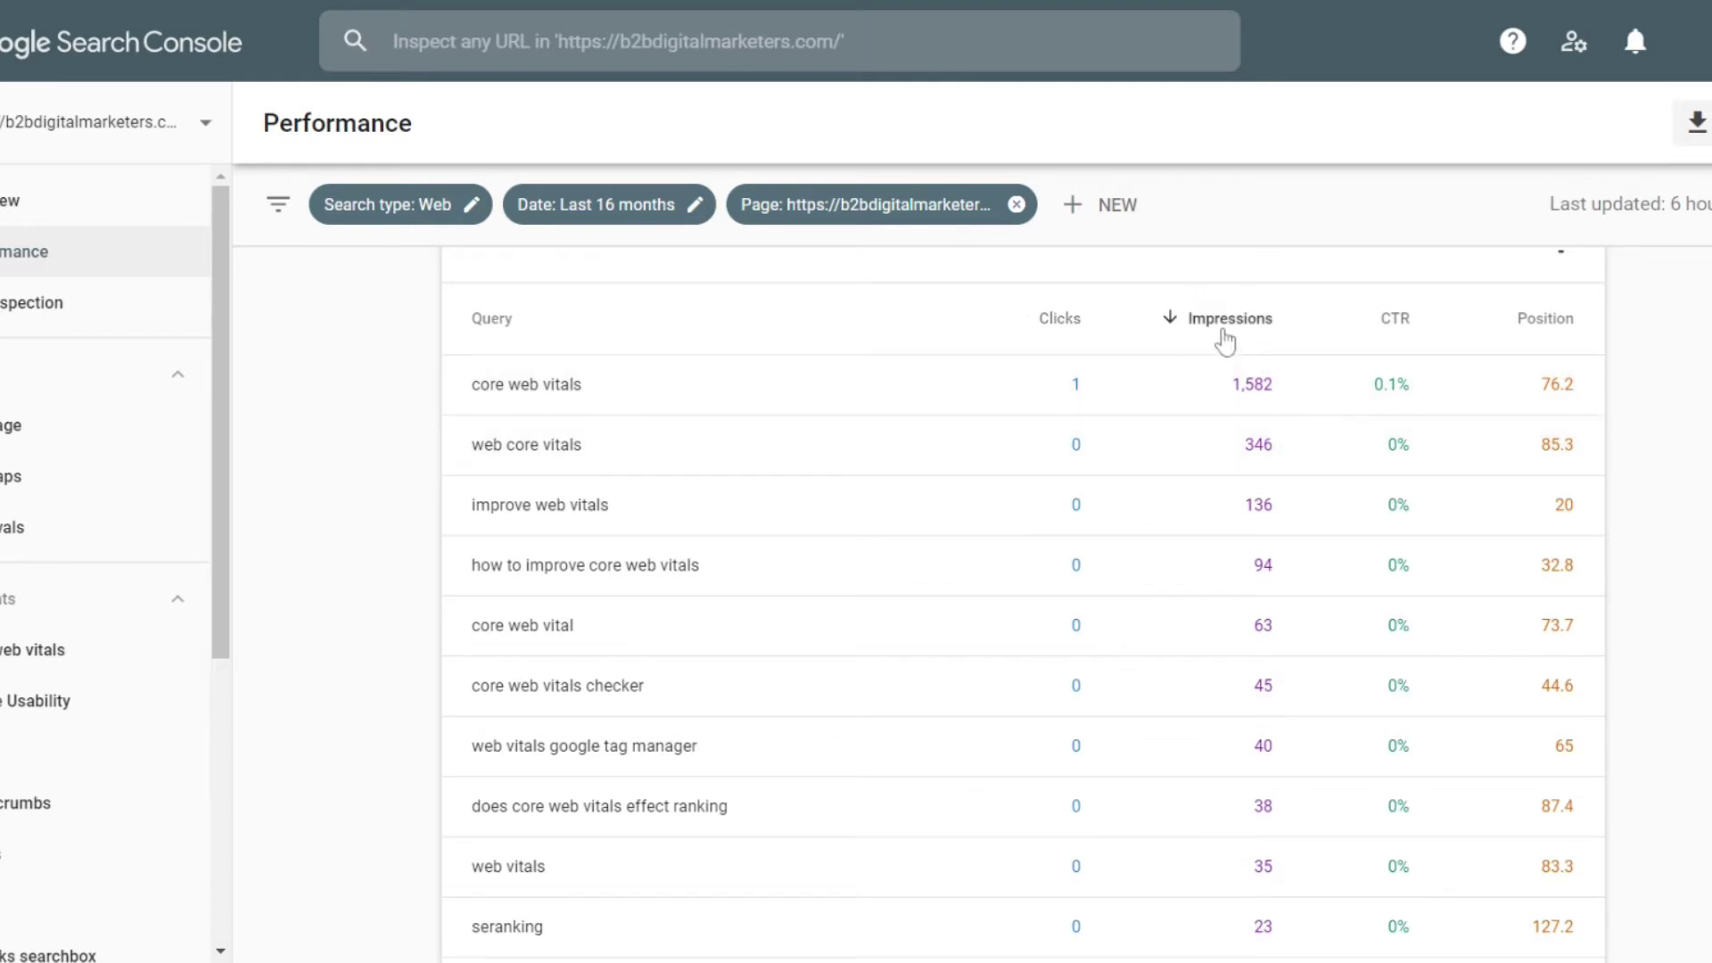
scroll(912, 400, "down", 1)
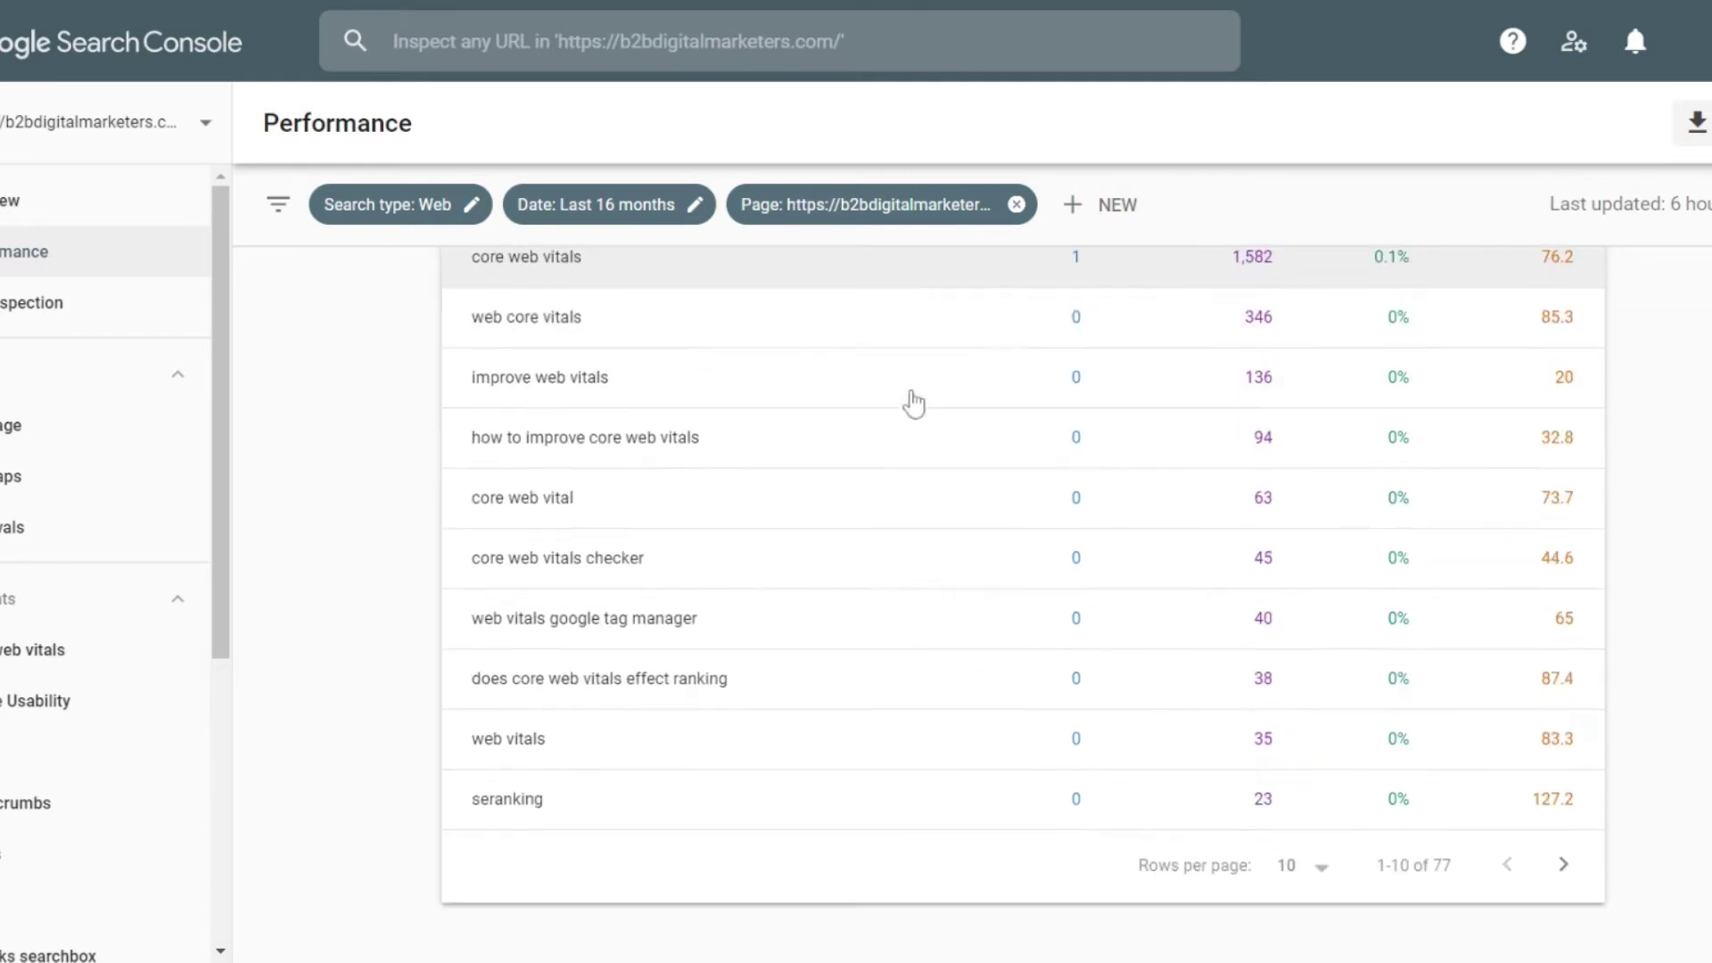
left_click(1301, 865)
Show 250 rows per page and re-enable Total impressions, Average CTR and Average position.
left_click(1288, 881)
scroll(974, 669, "down", 3)
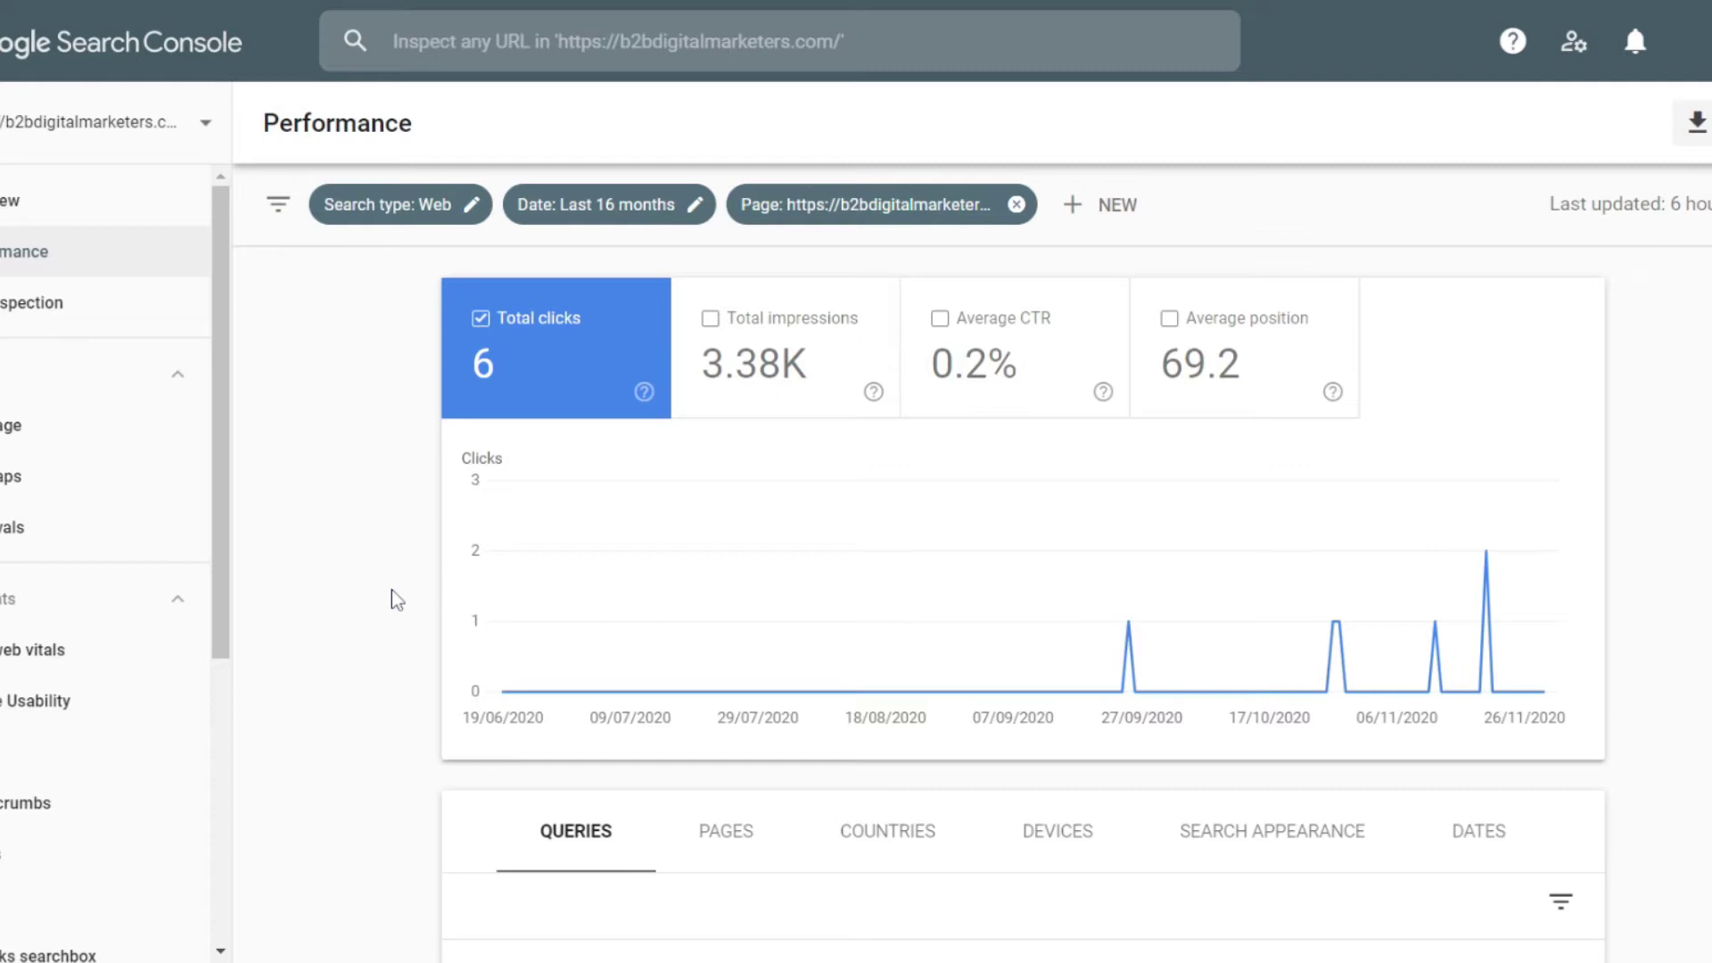
left_click(754, 367)
left_click(951, 355)
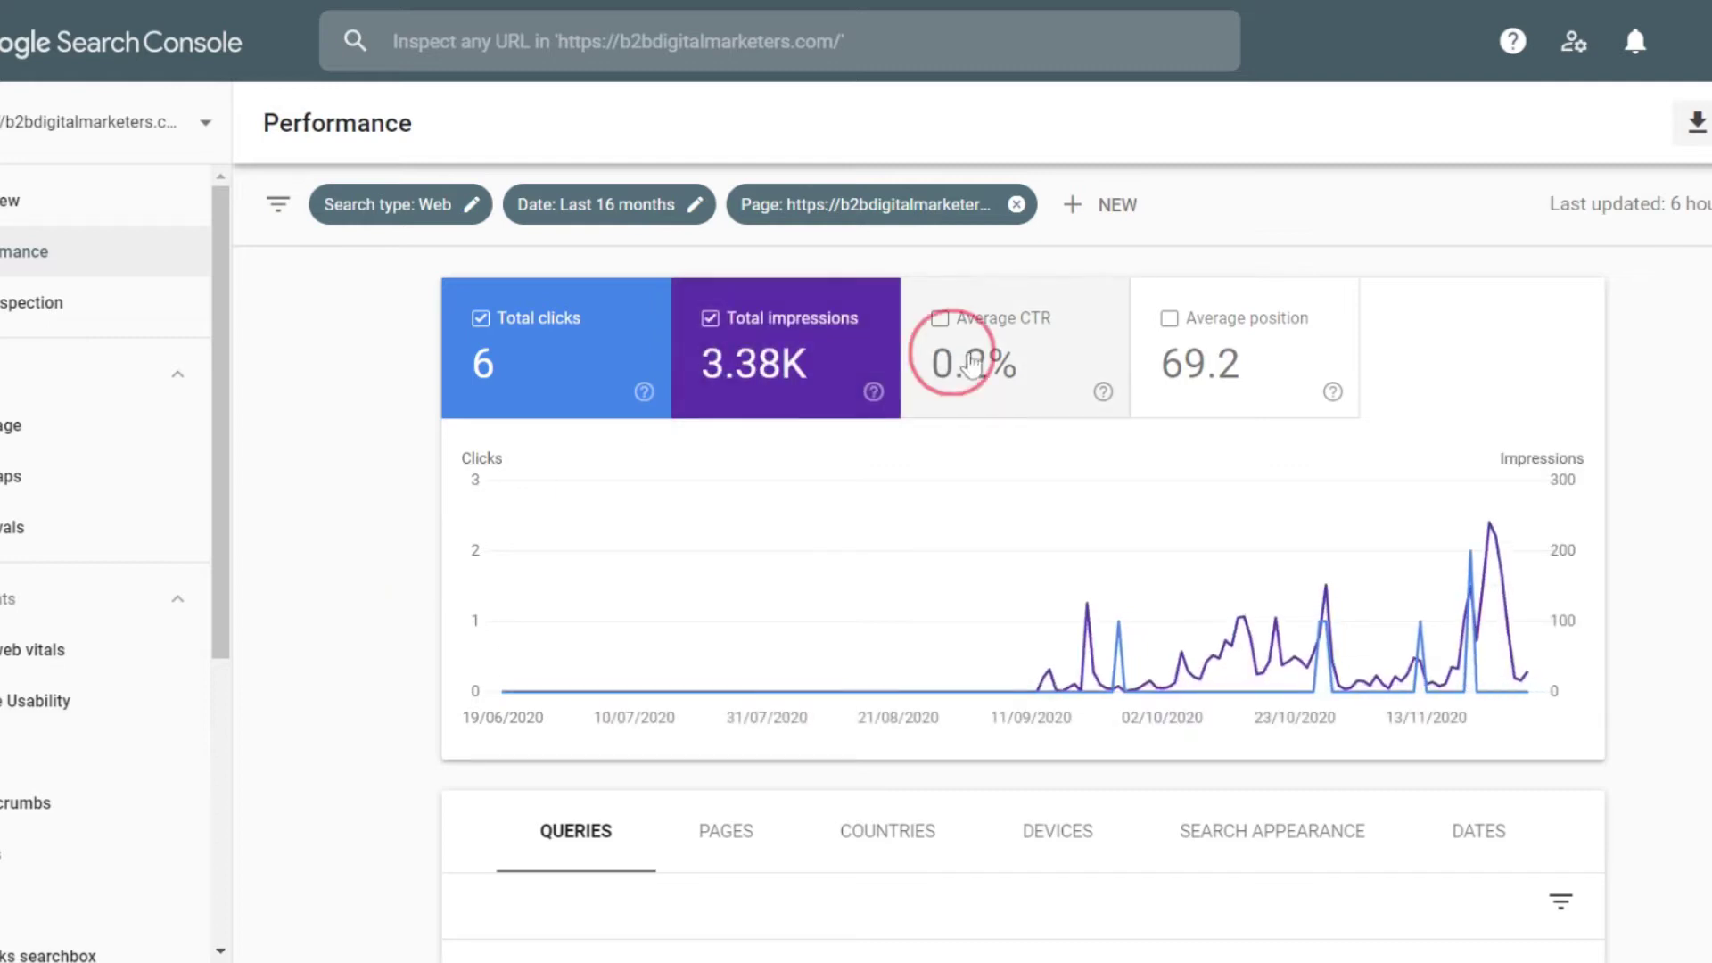
left_click(1195, 364)
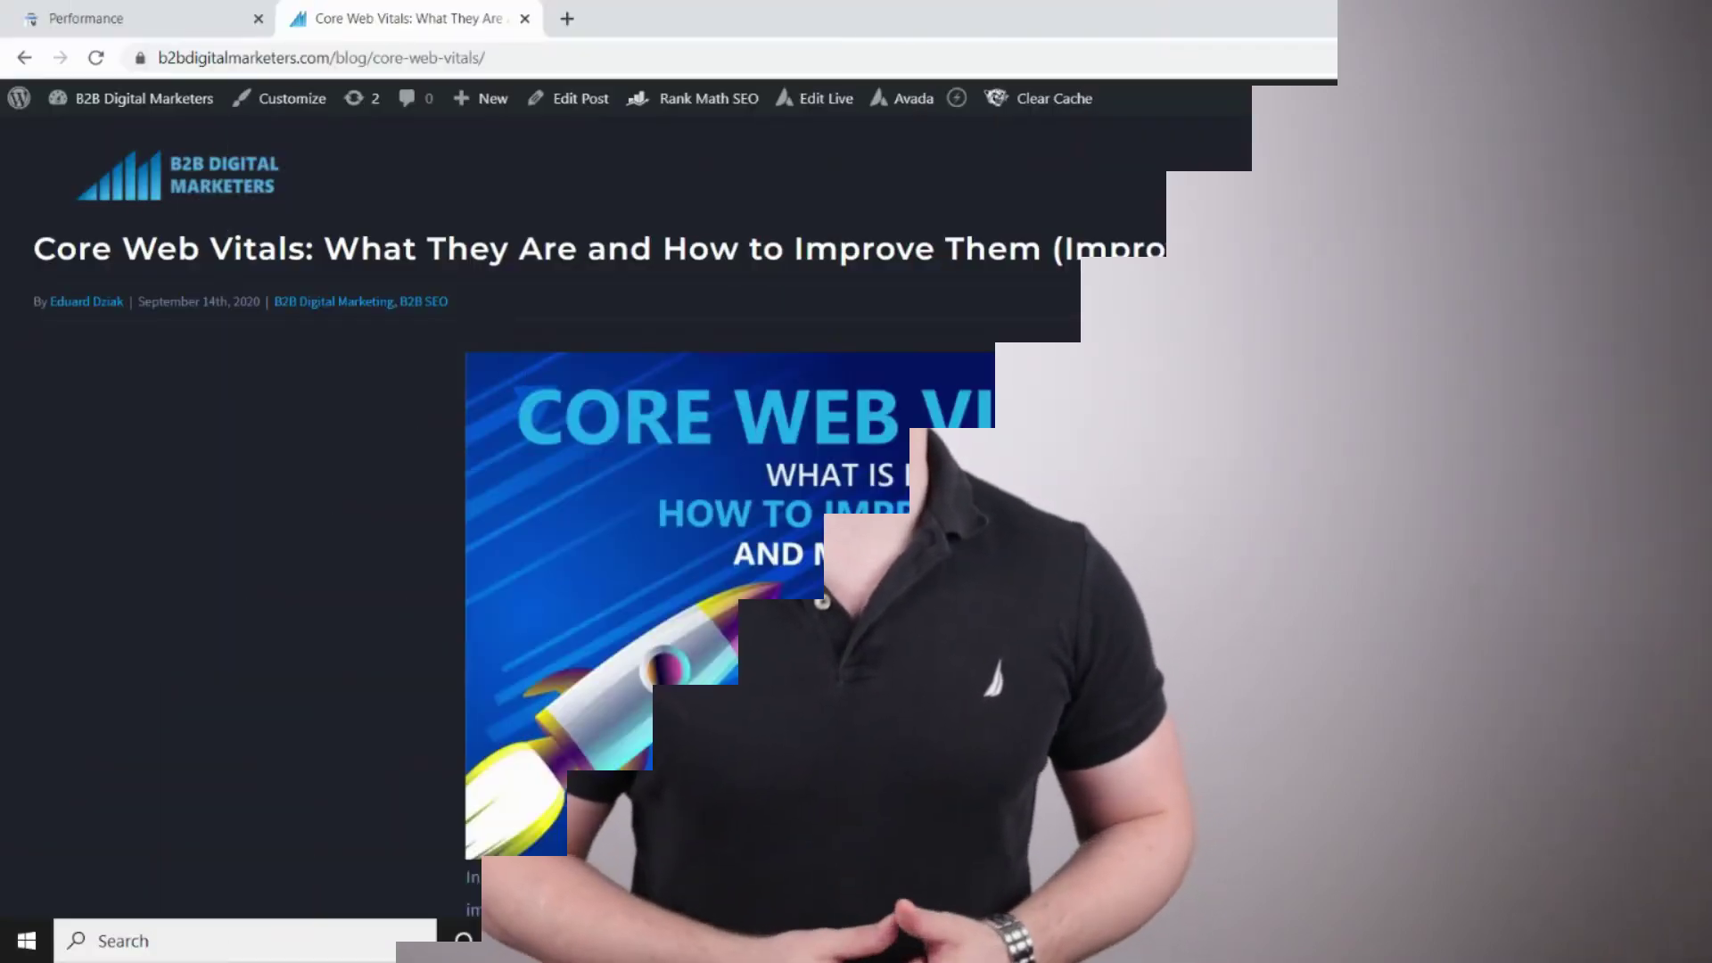
Search the blog post for the top query 'core web vitals' and step through its matches.
scroll(1350, 495, "down", 15)
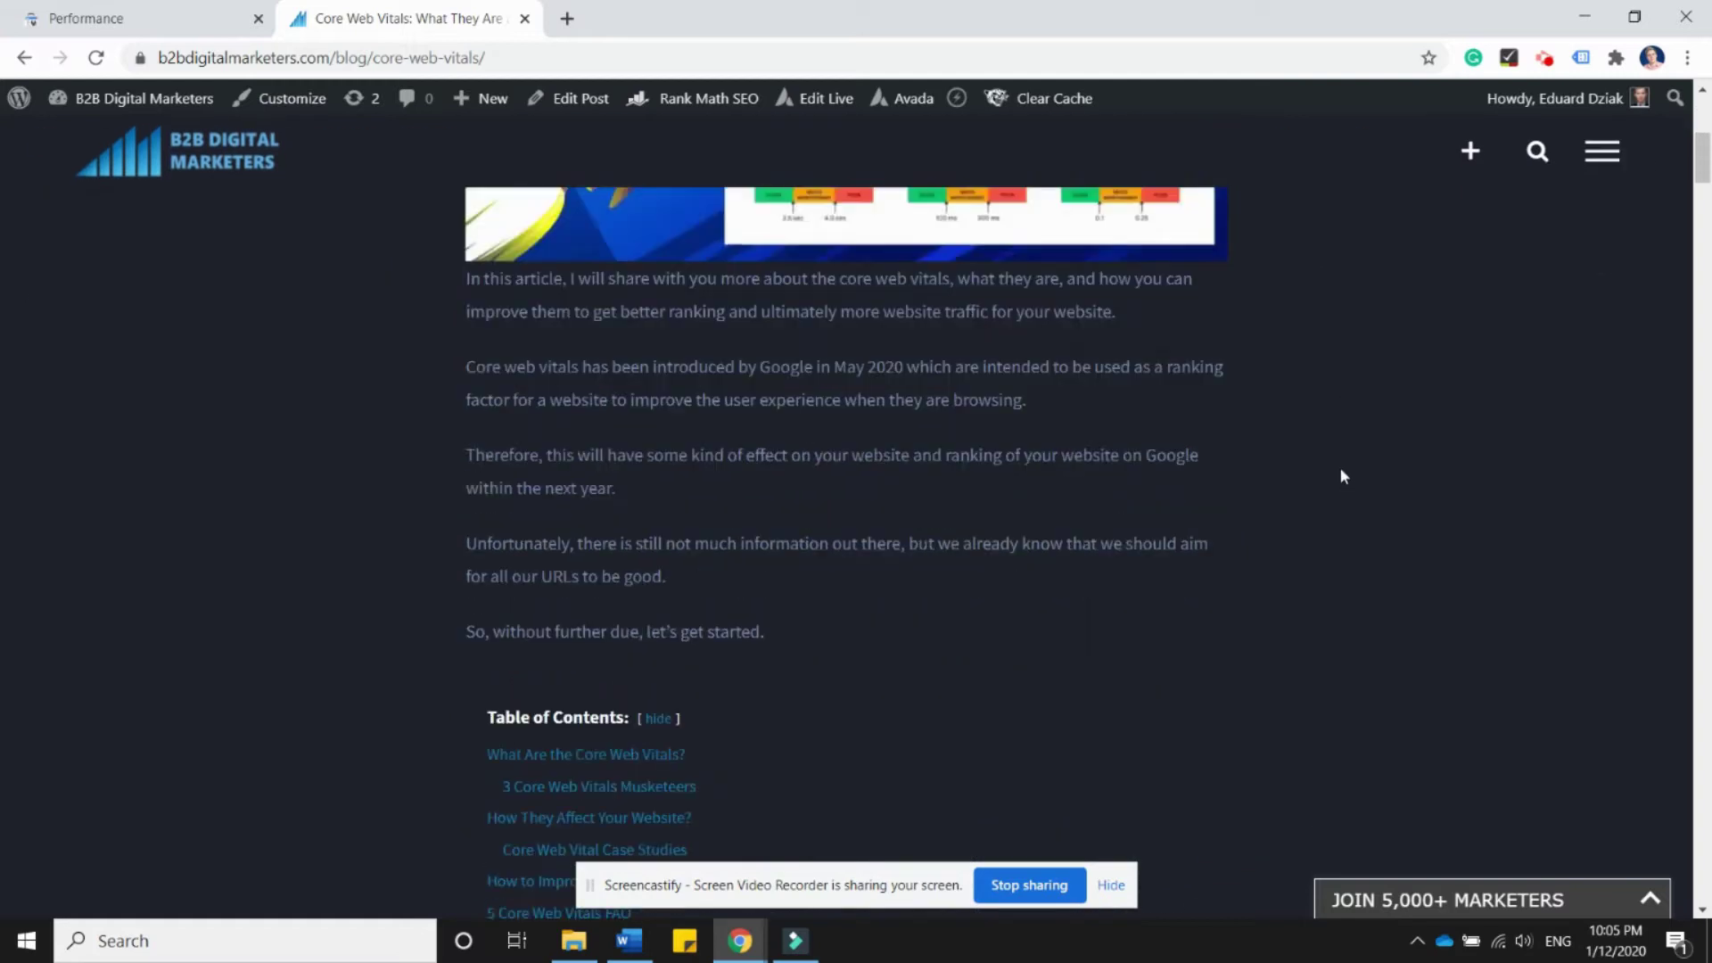
scroll(1336, 476, "down", 11)
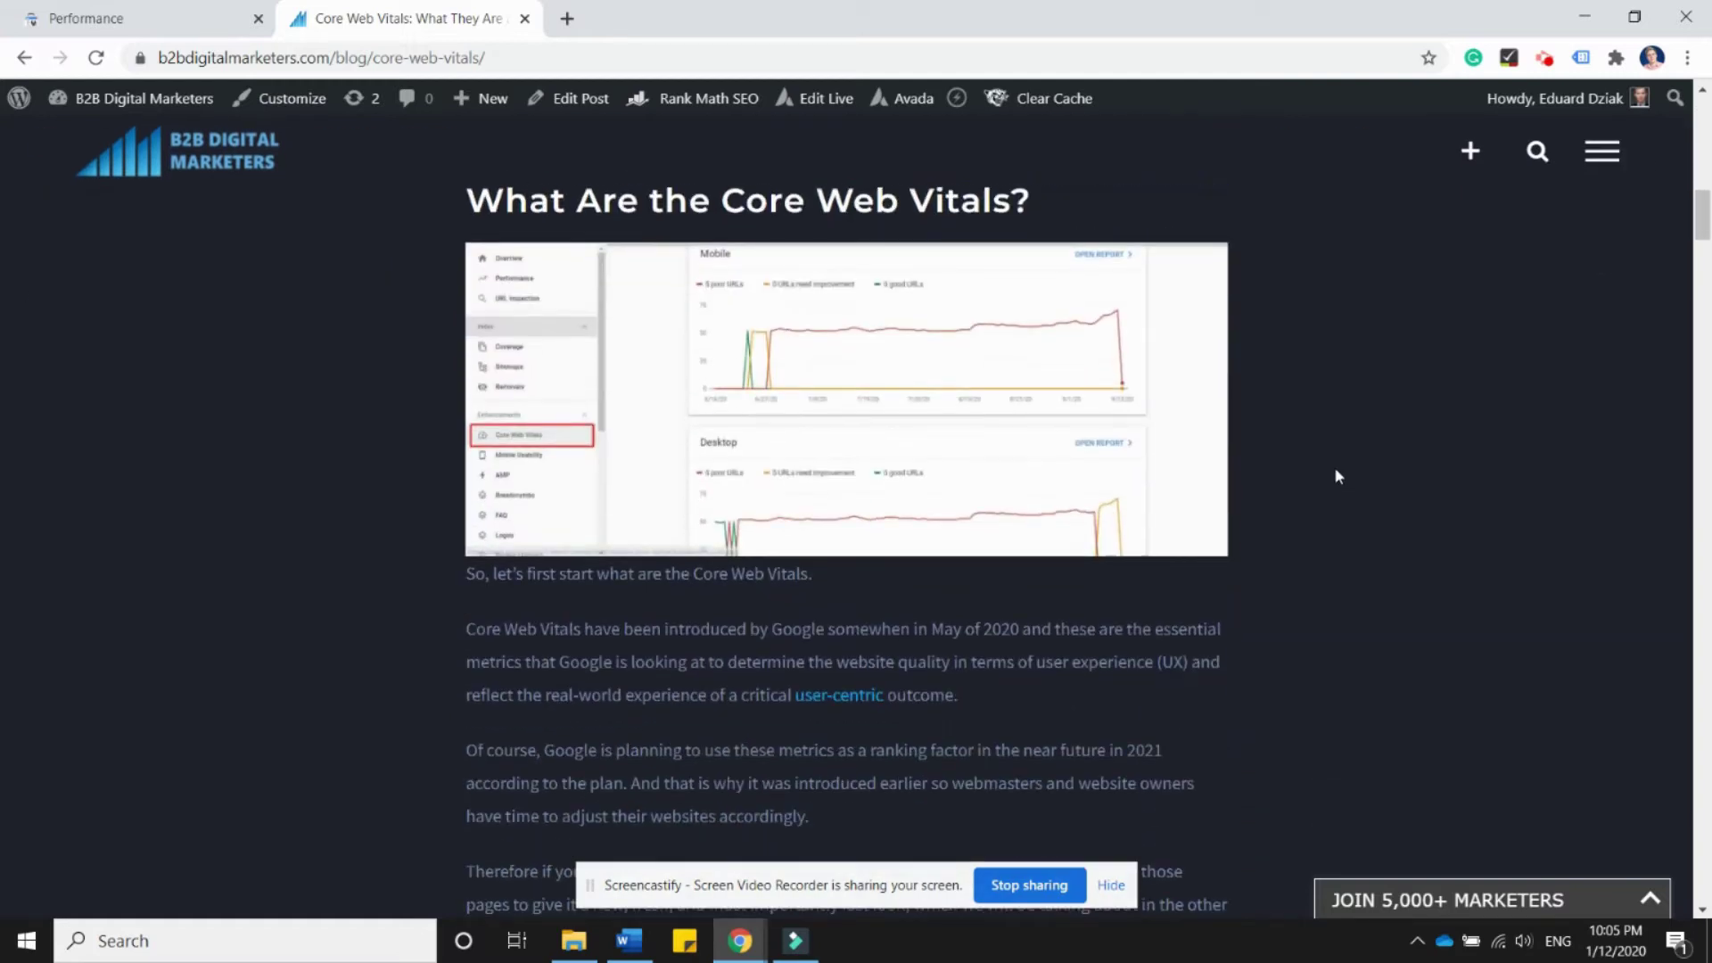
scroll(1336, 477, "down", 9)
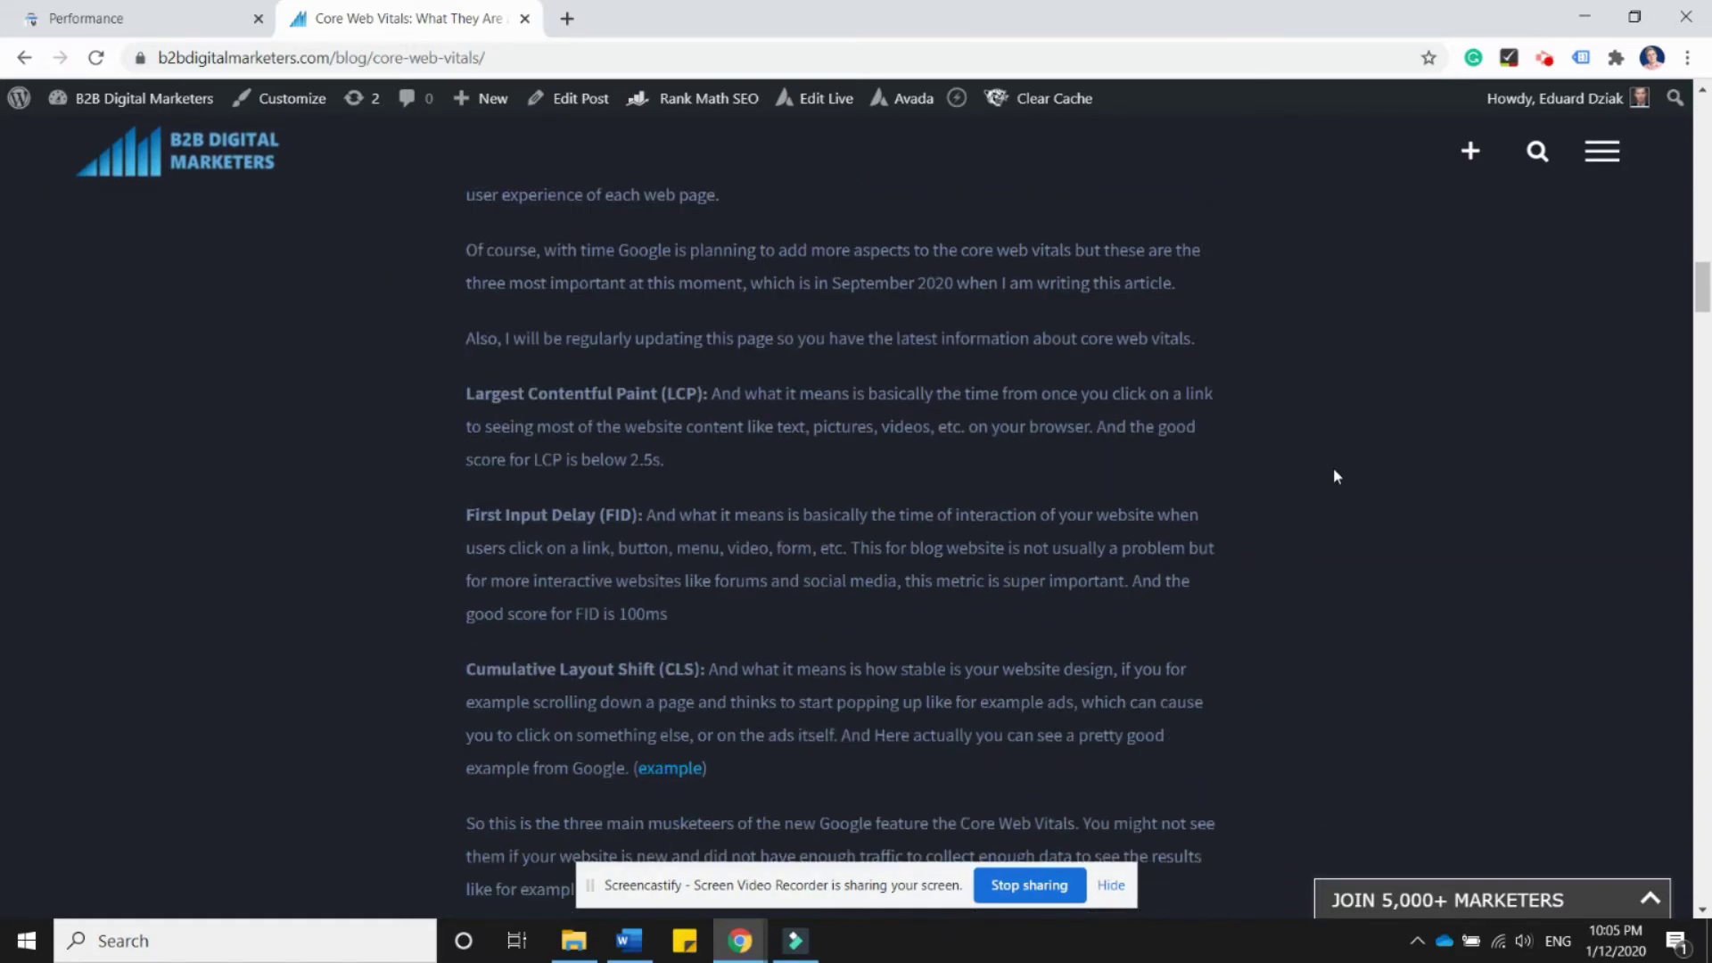
left_click(169, 18)
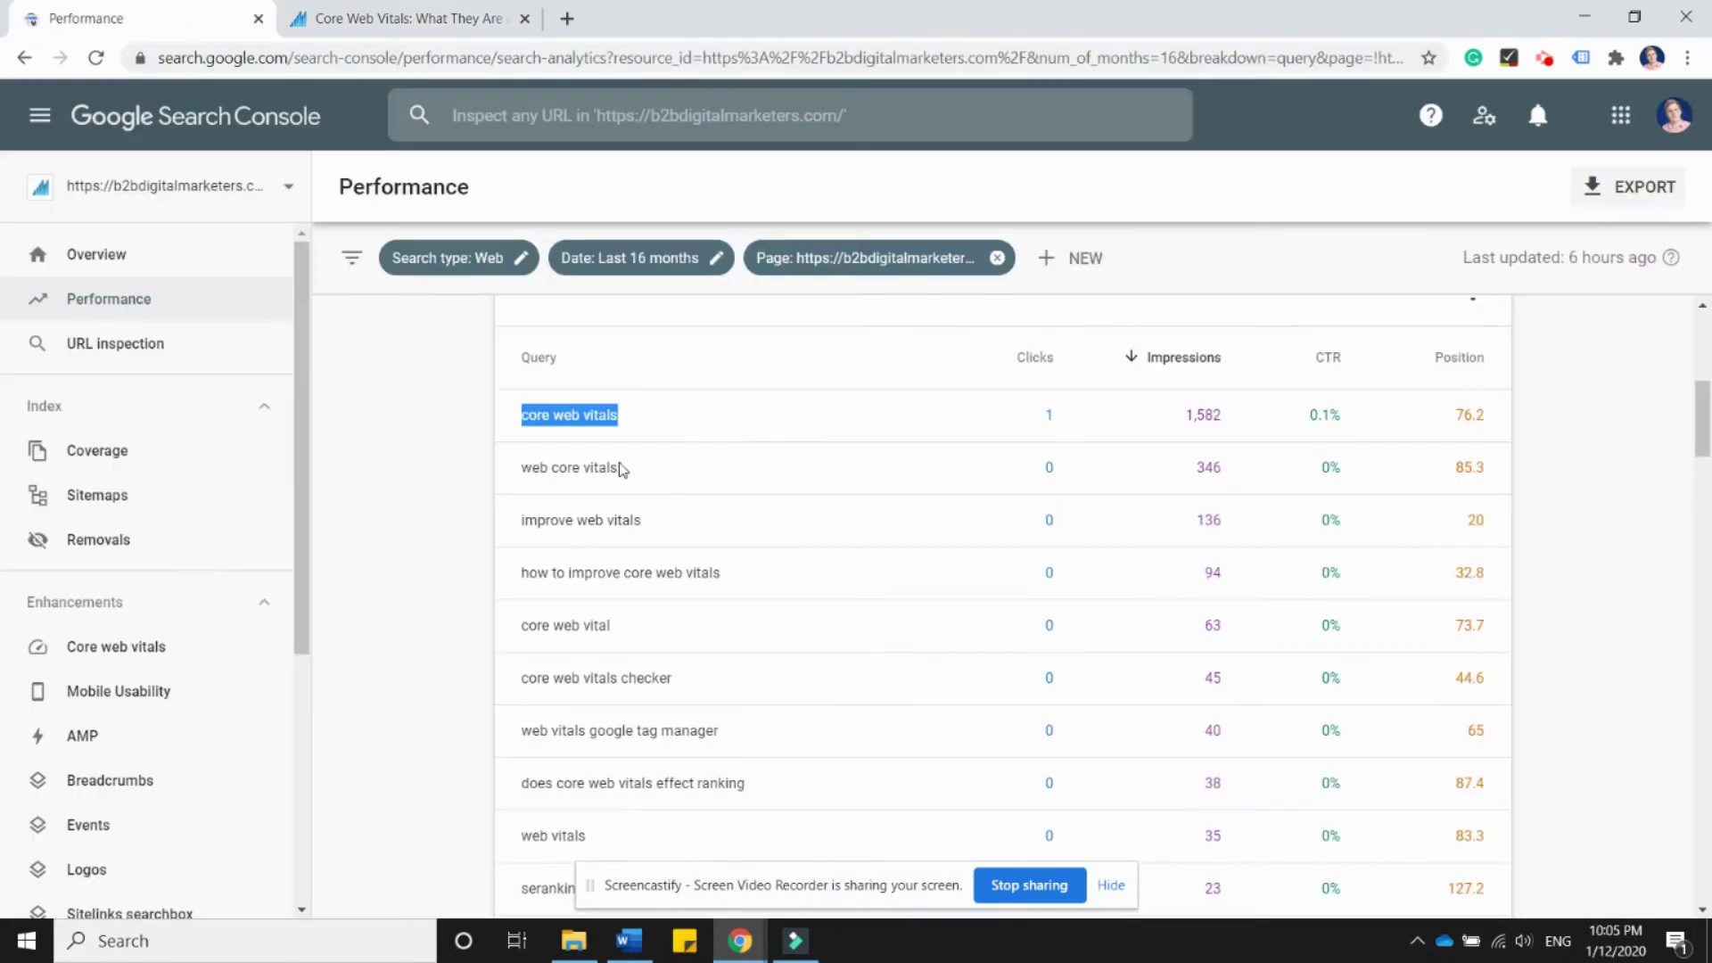
left_click(619, 406)
triple_click(540, 417)
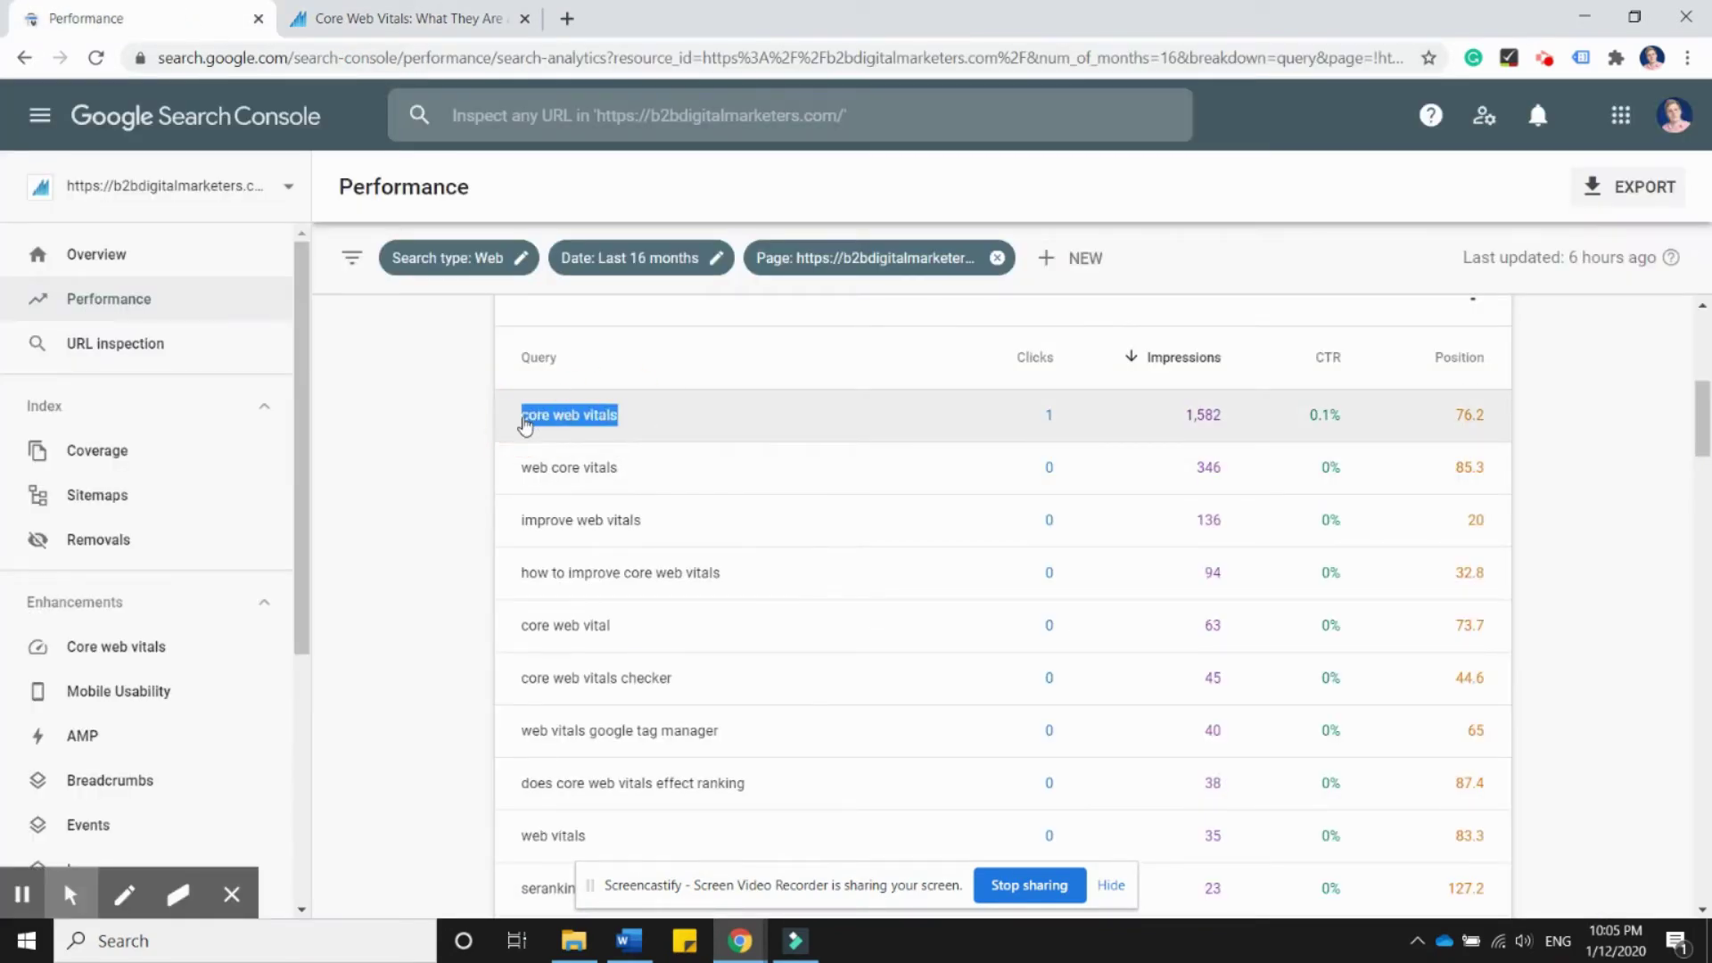
left_click(456, 16)
key("ctrl+f")
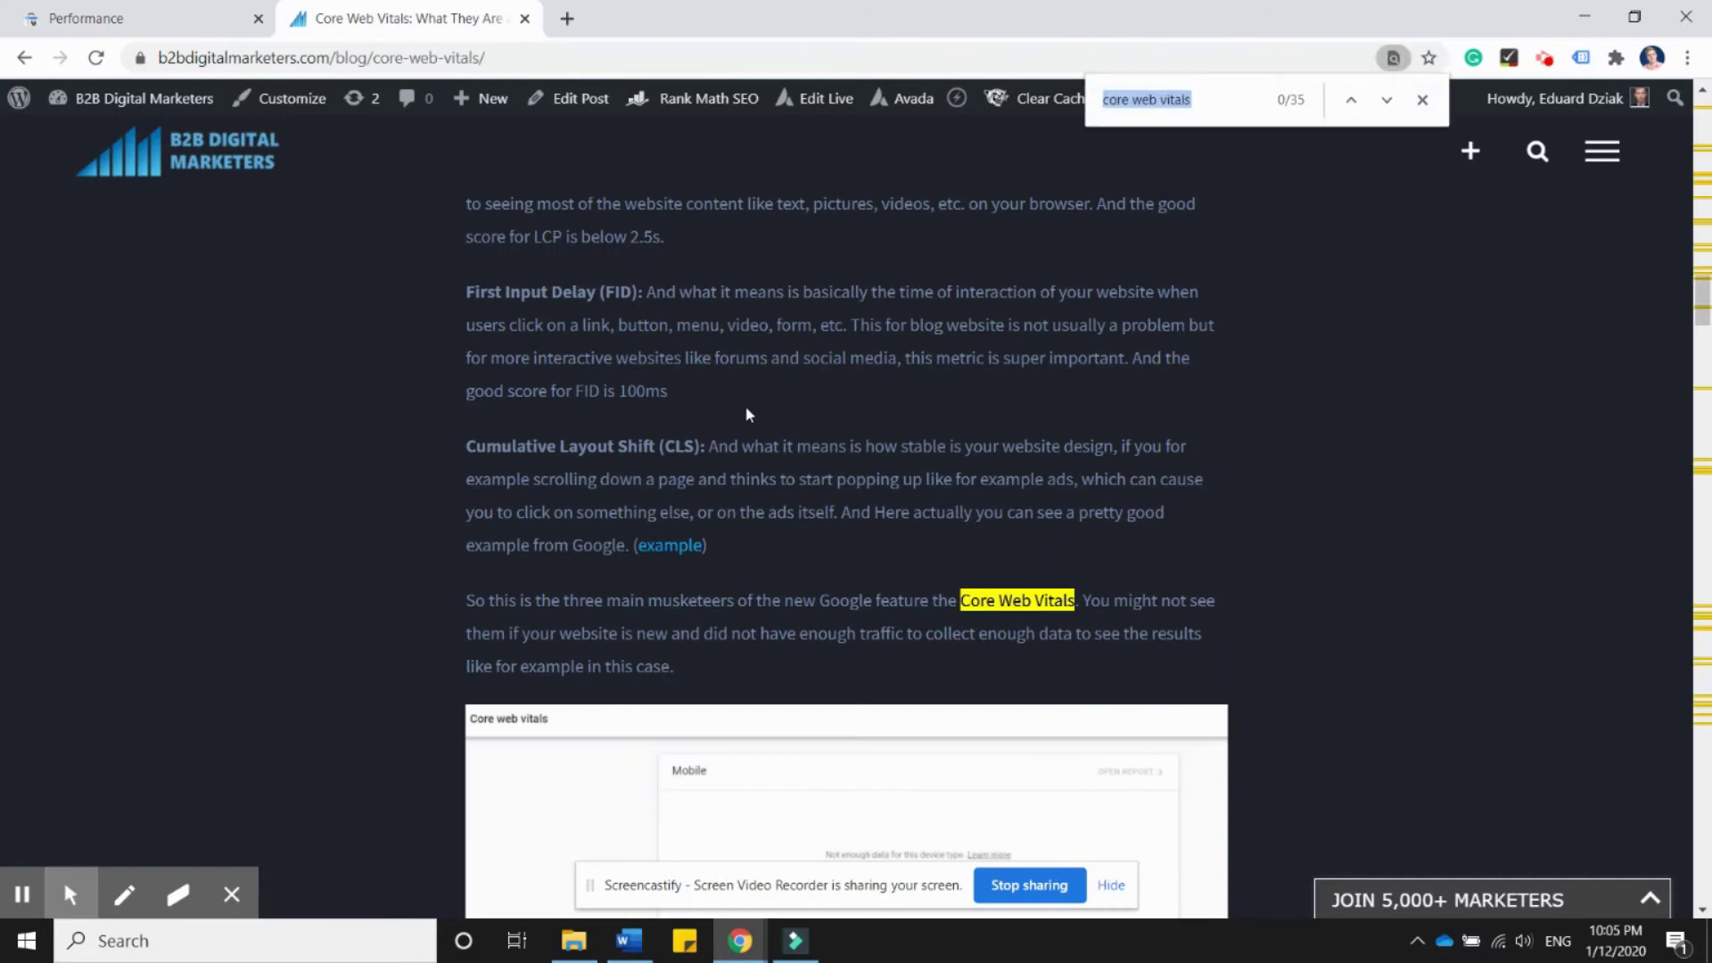
left_click(1385, 100)
left_click(1385, 100)
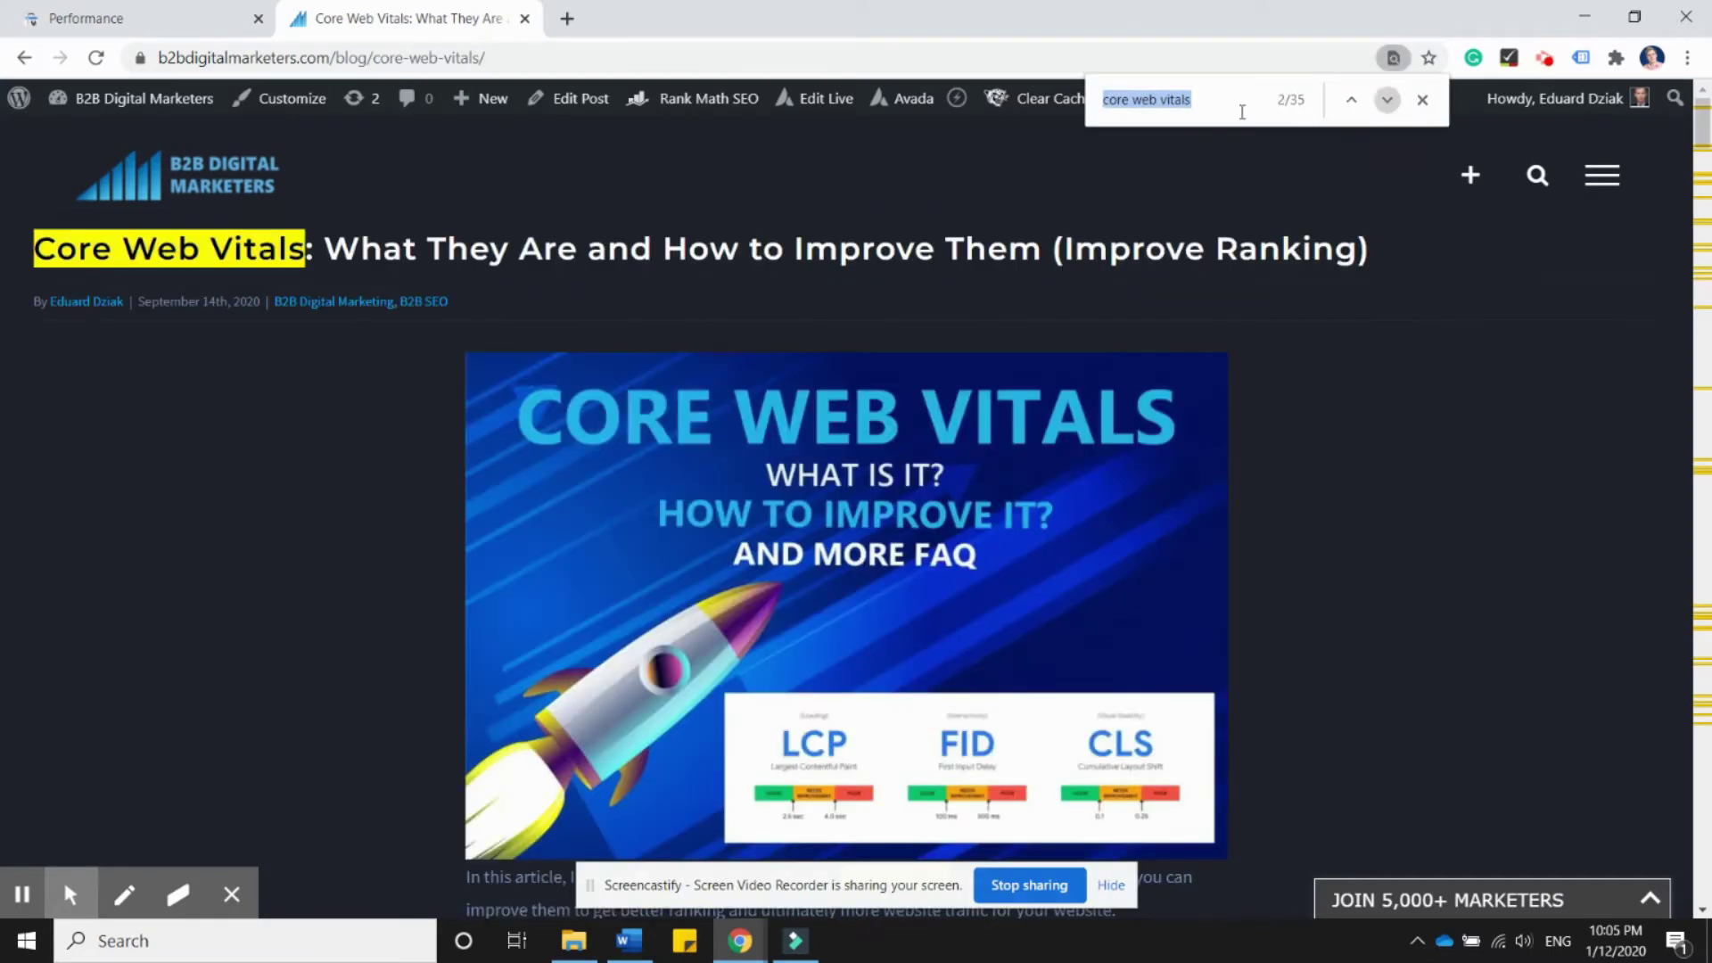
Search the article for the query 'improve web vitals'.
left_click(105, 9)
left_click_drag(654, 526, 516, 526)
key("ctrl+c")
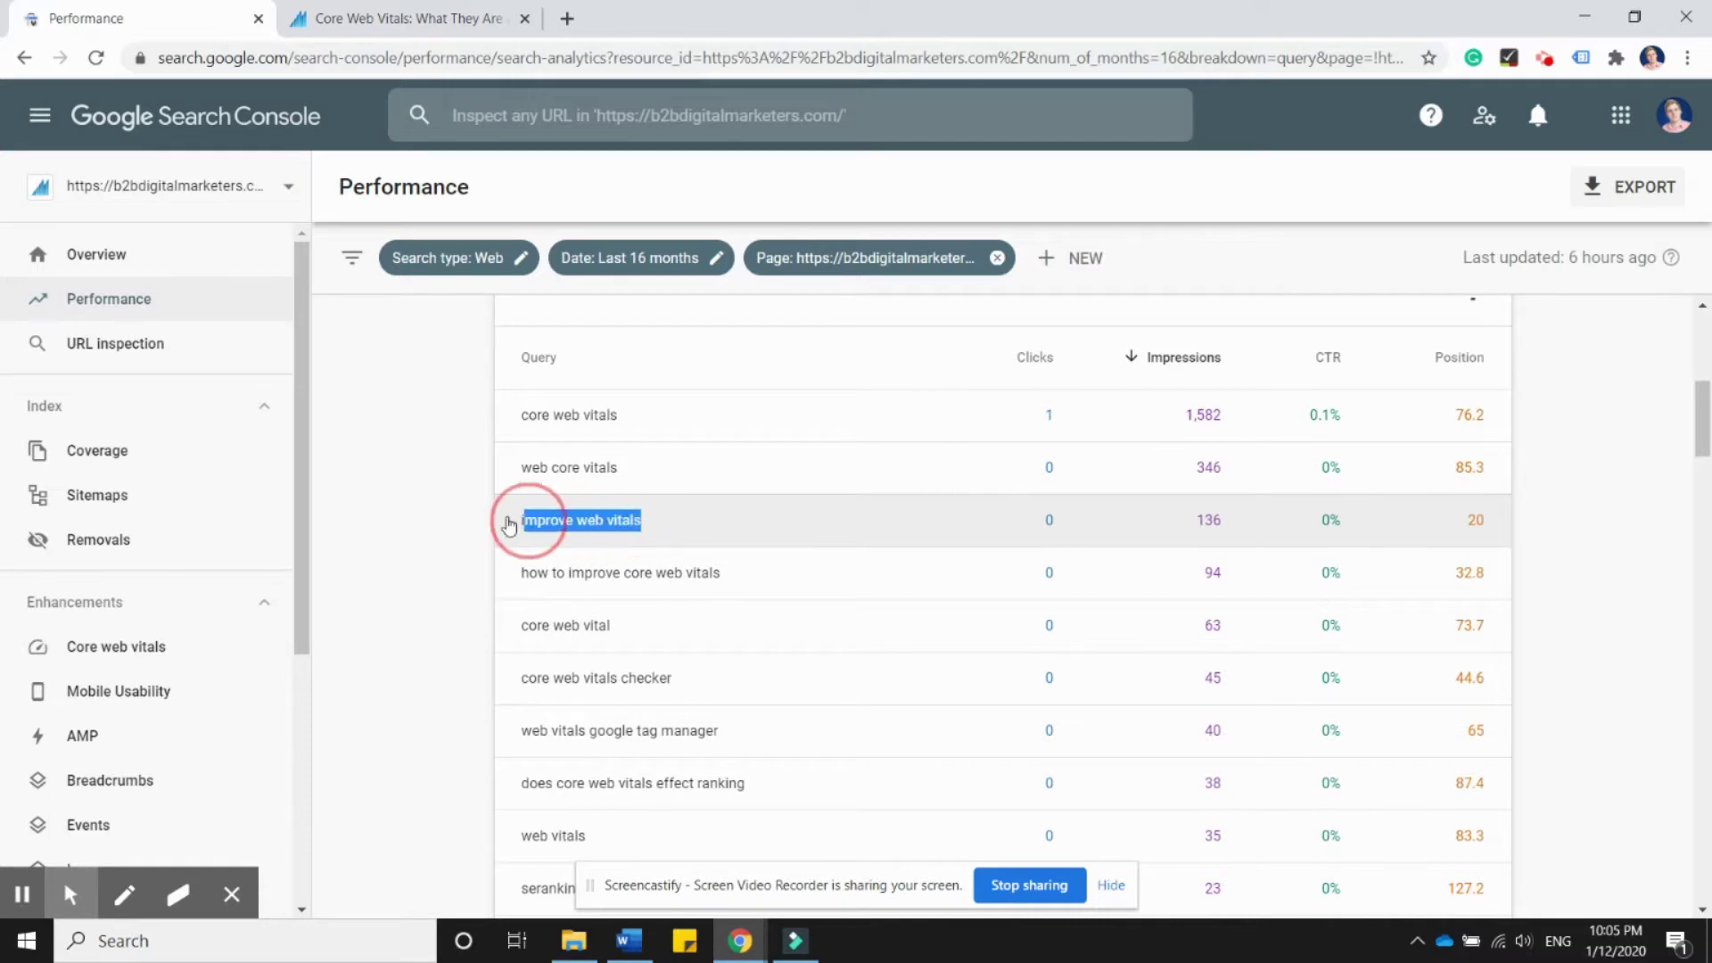
left_click(405, 18)
key("ctrl+v")
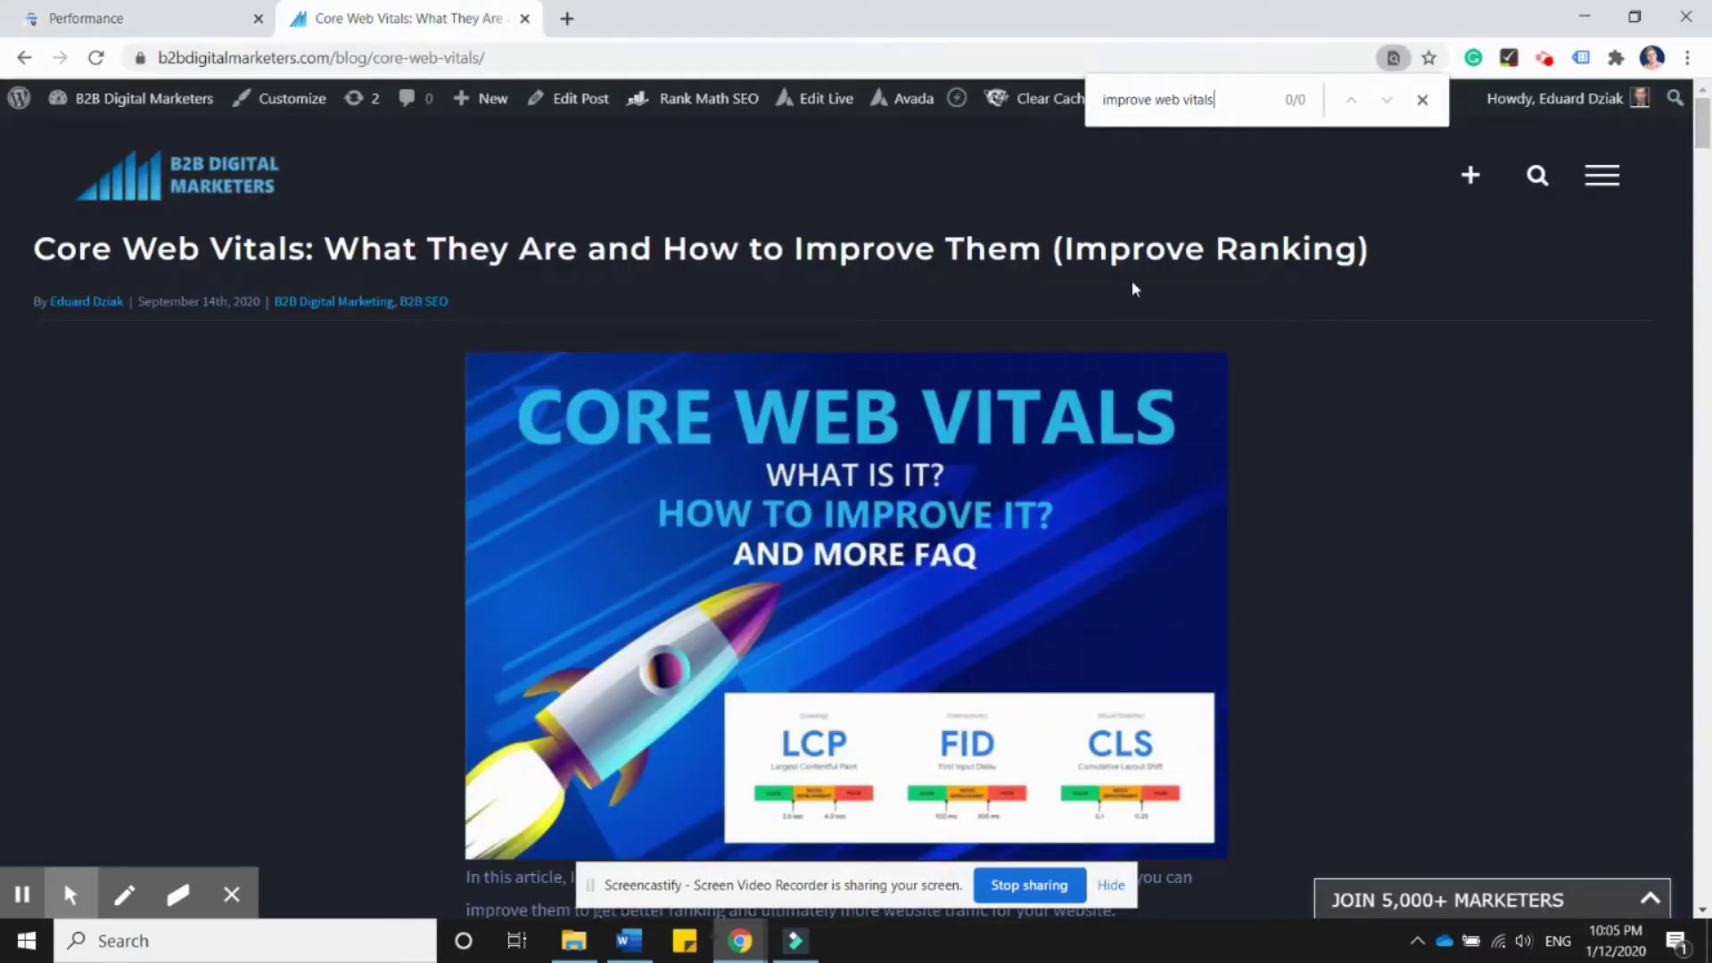
scroll(1200, 110, "down", 3)
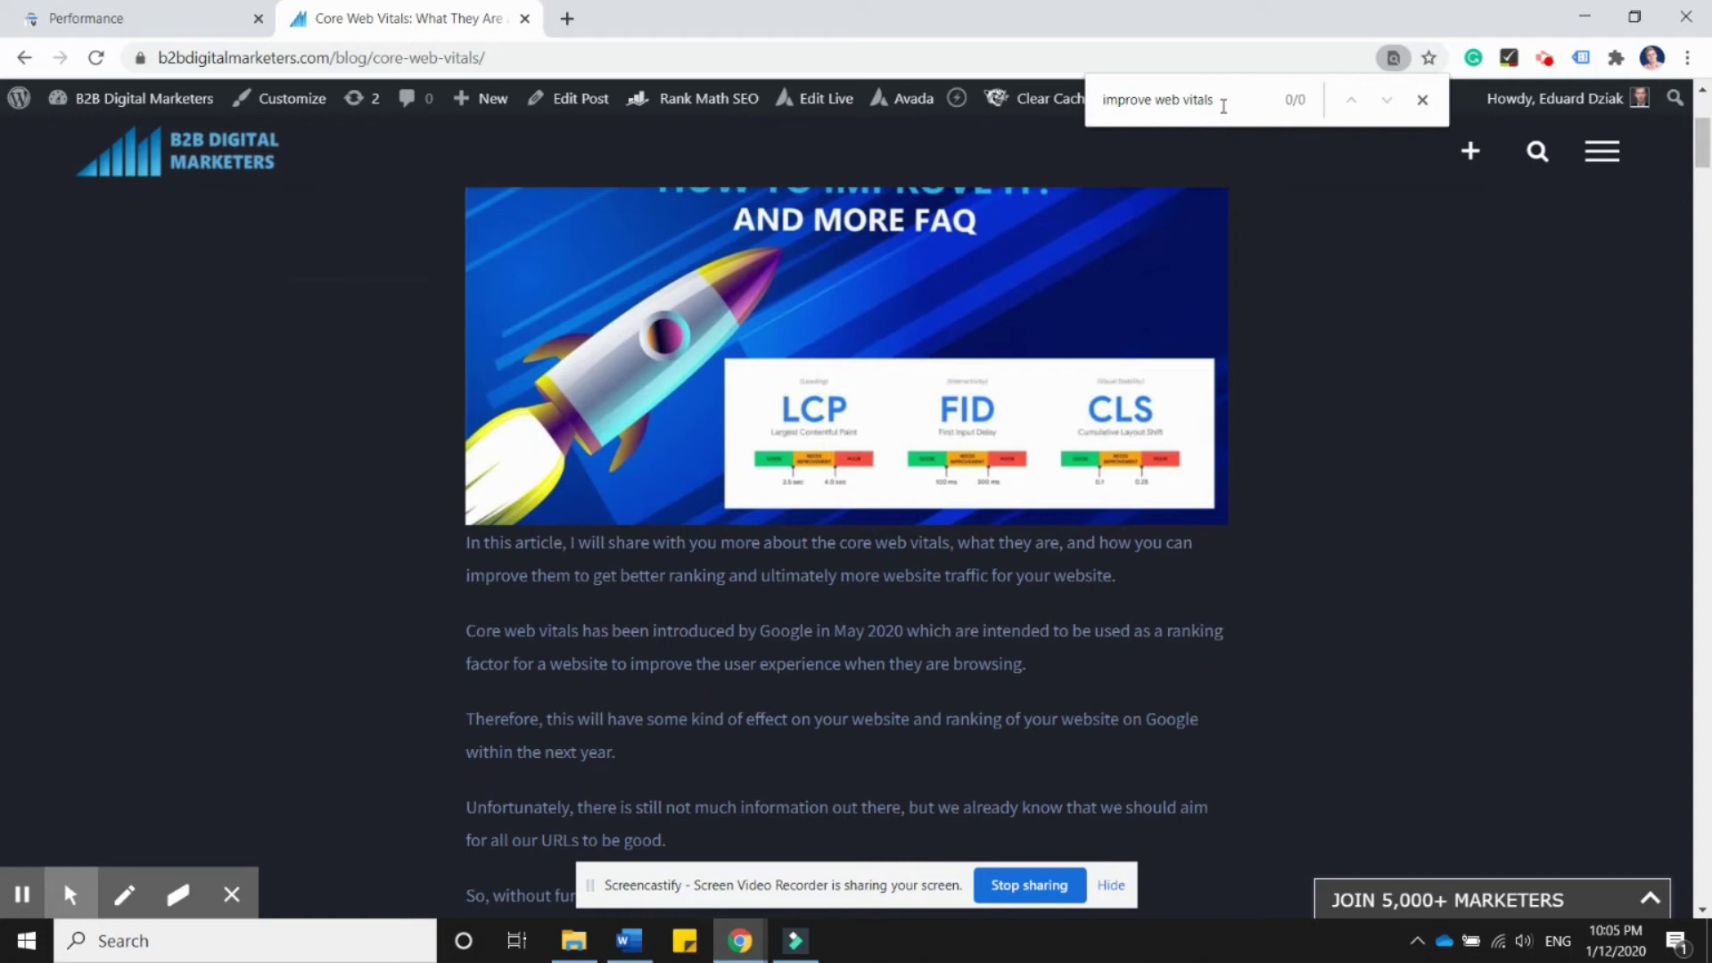
Broaden the search to 'improve', step through the matches, and return to Search Console.
key("BackSpace")
key("BackSpace")
key("BackSpace")
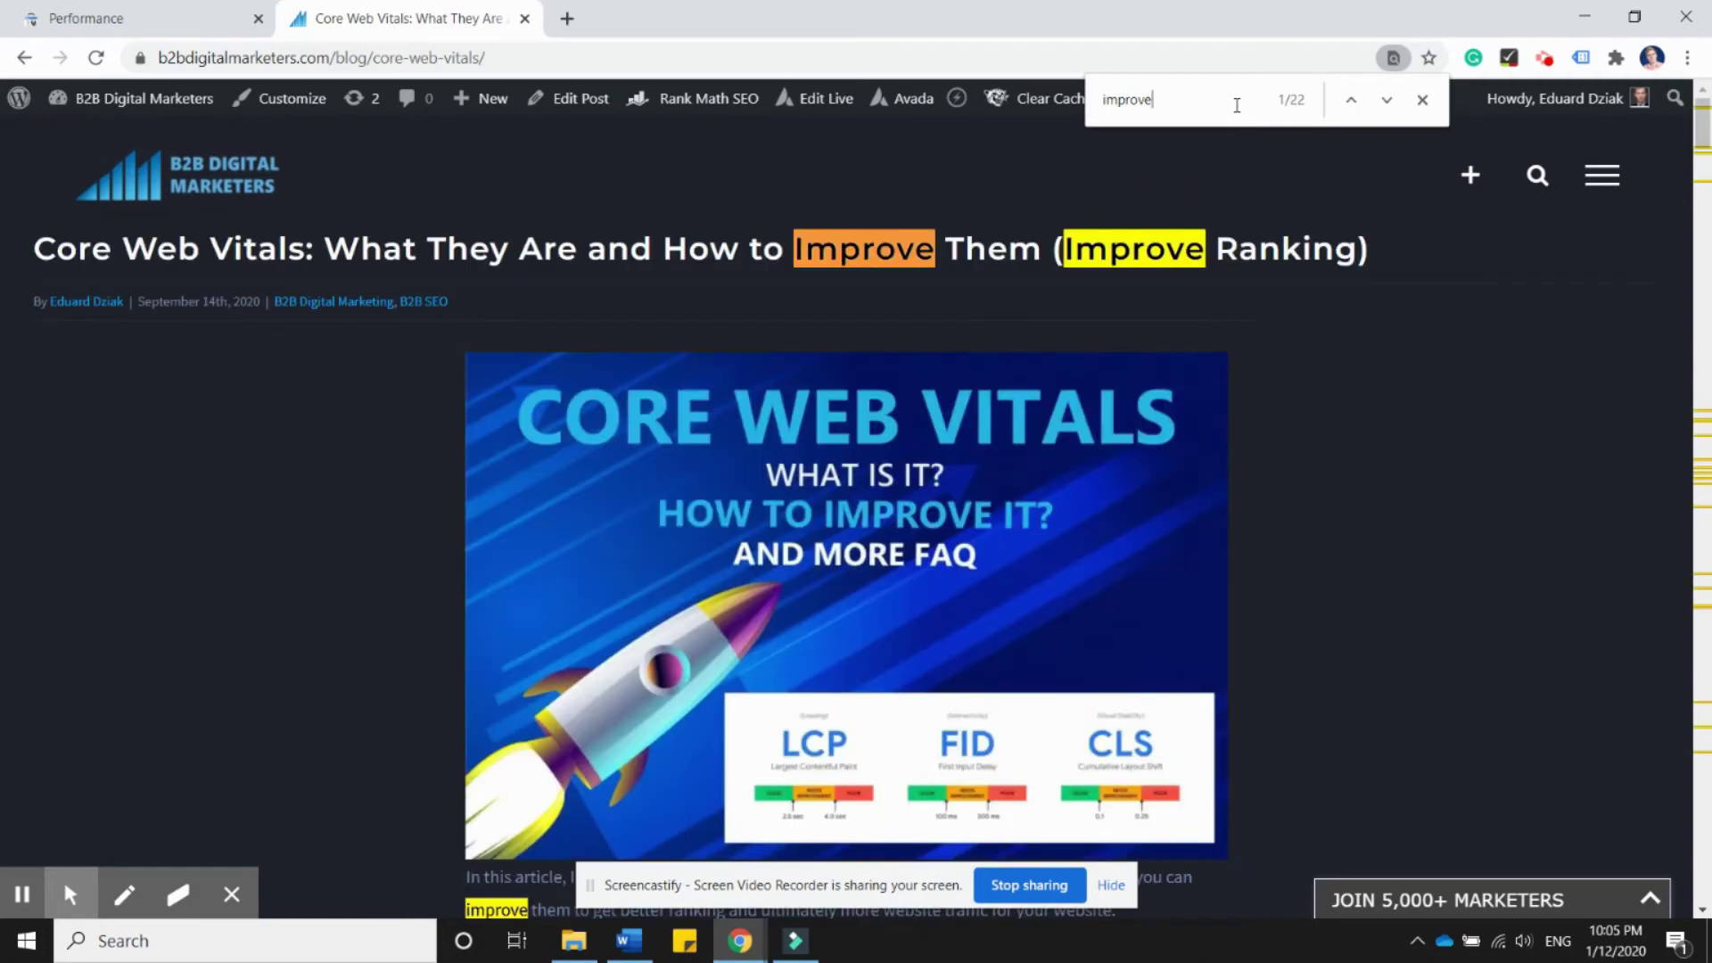
left_click(1385, 99)
left_click(1386, 100)
left_click(1387, 100)
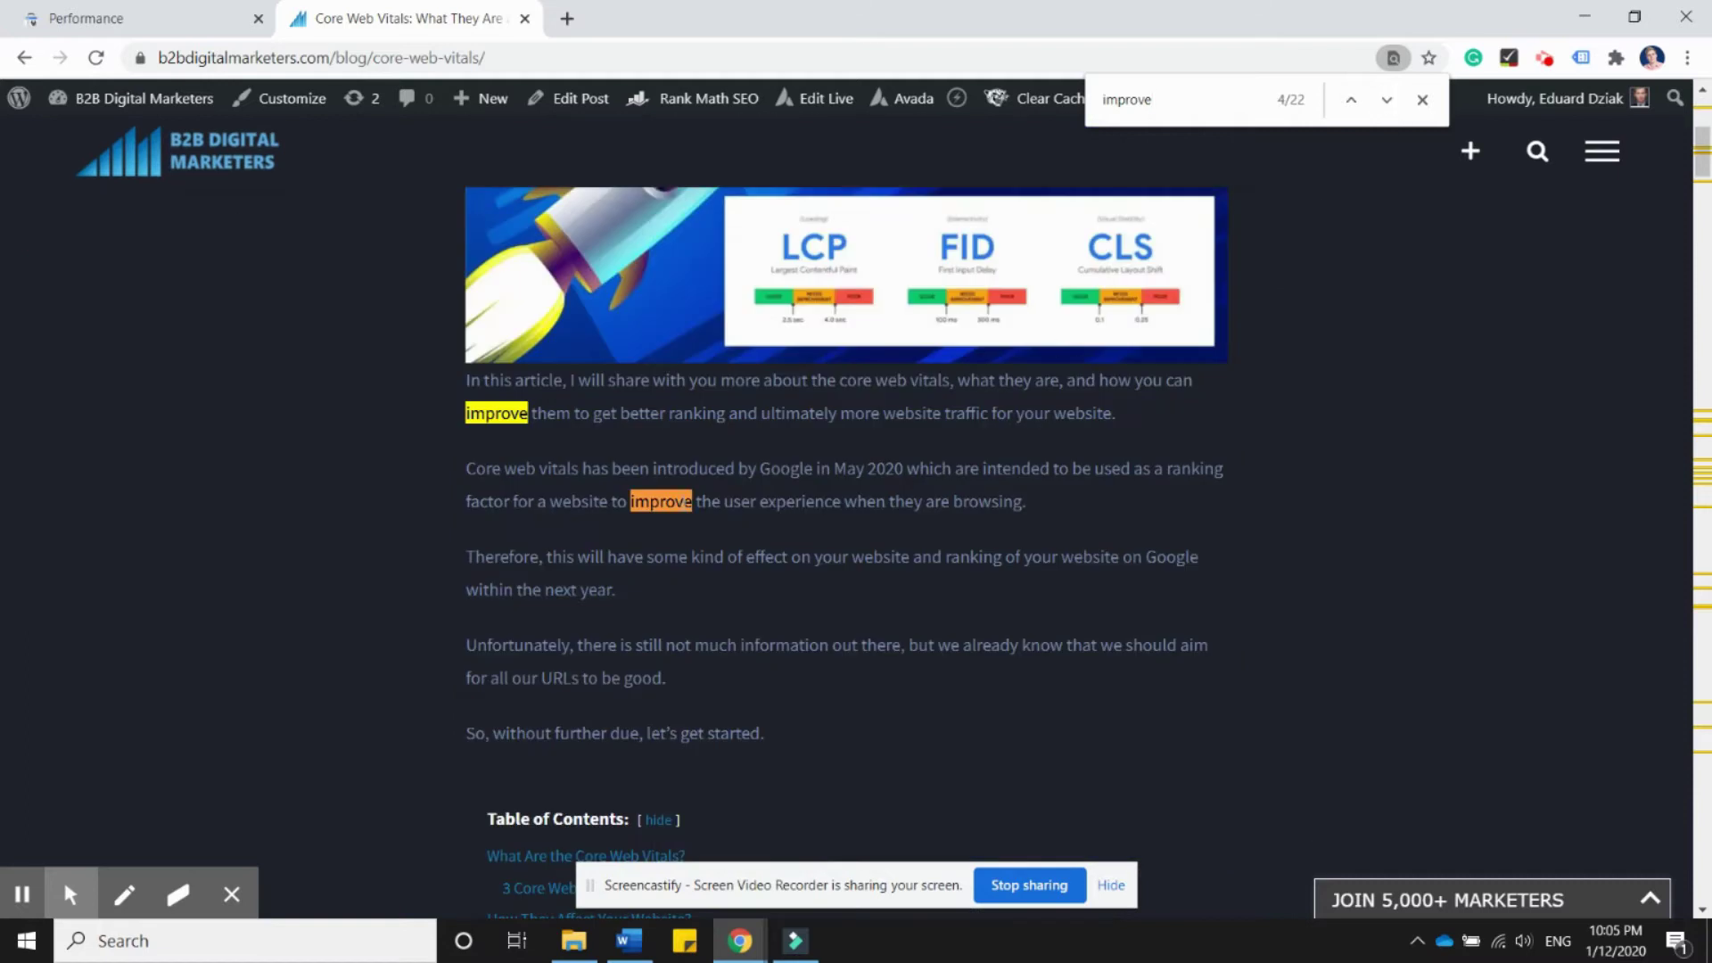
left_click(1387, 99)
left_click(188, 13)
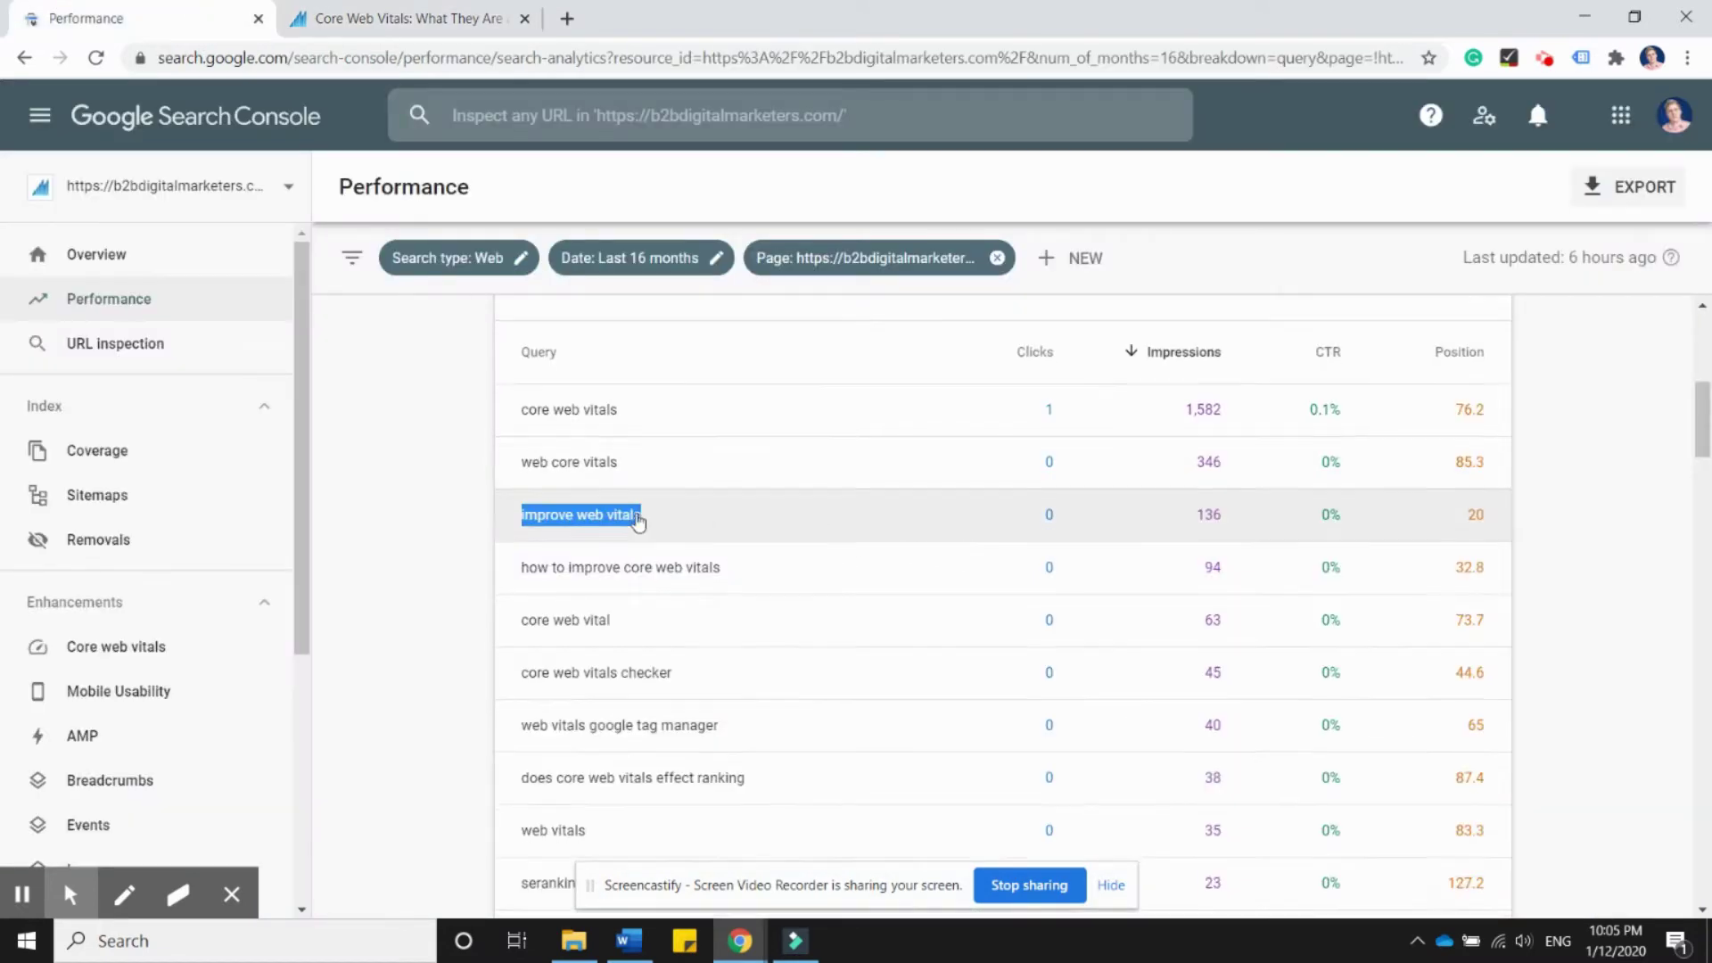
Scroll through the page's query table to review queries for the new sections.
scroll(452, 500, "down", 1)
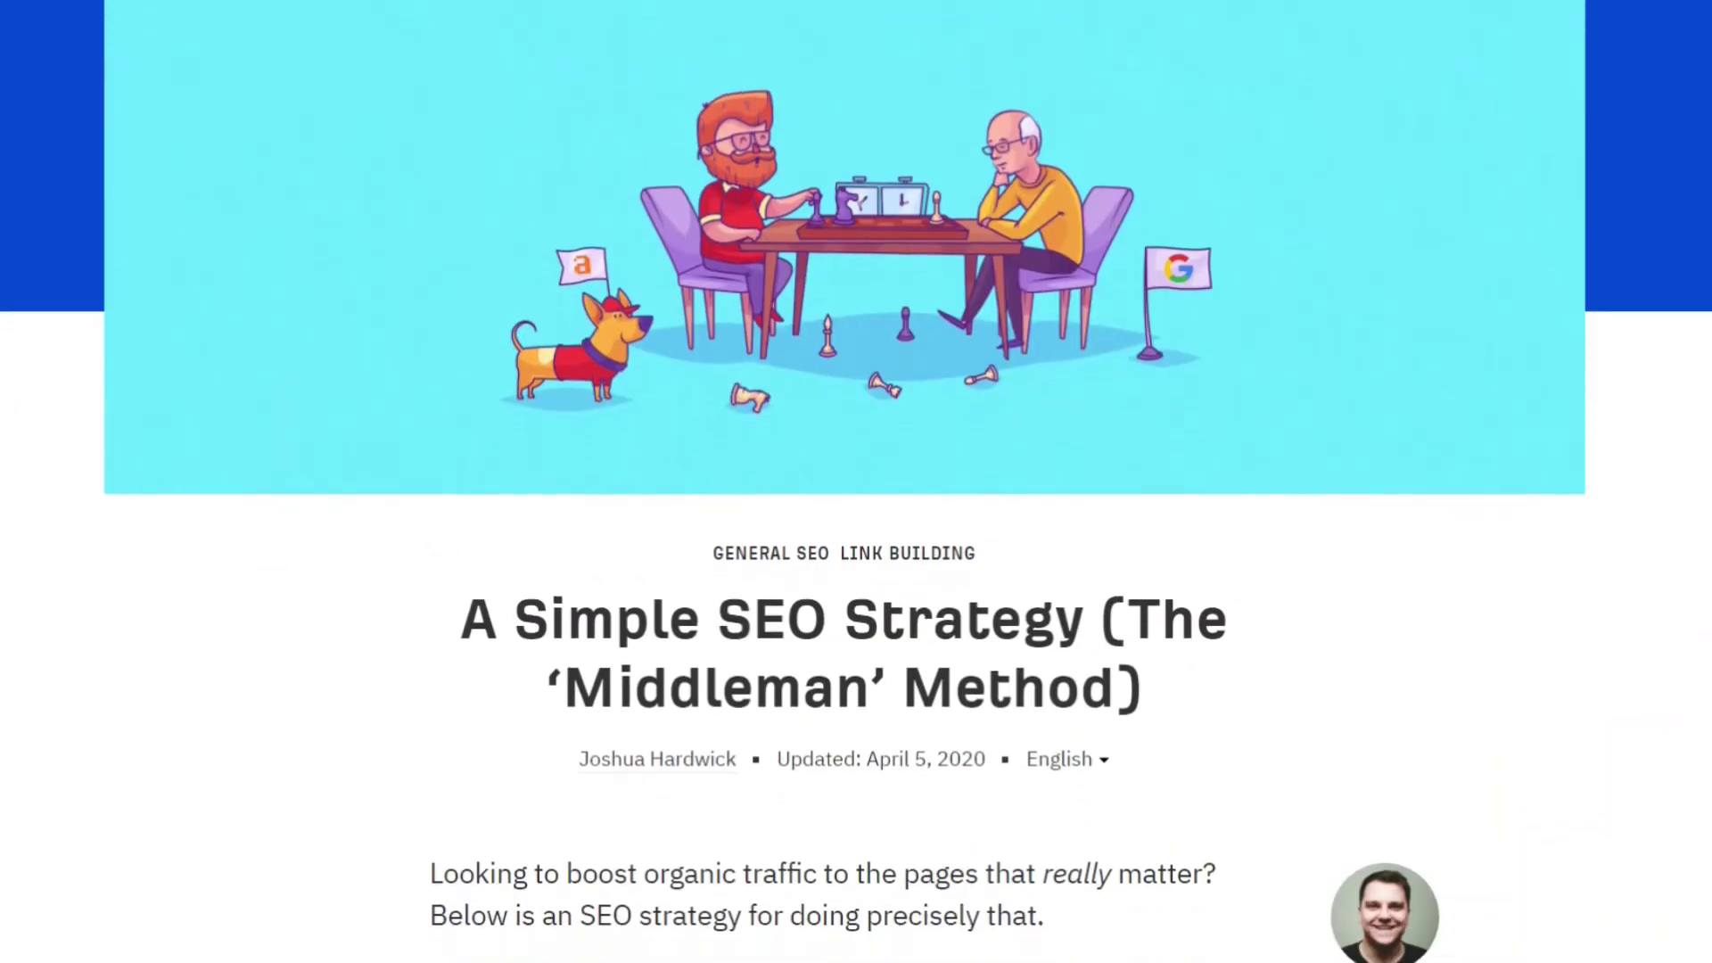
Scroll past the header illustration to the article's intro text and author sidebar.
scroll(856, 492, "down", 5)
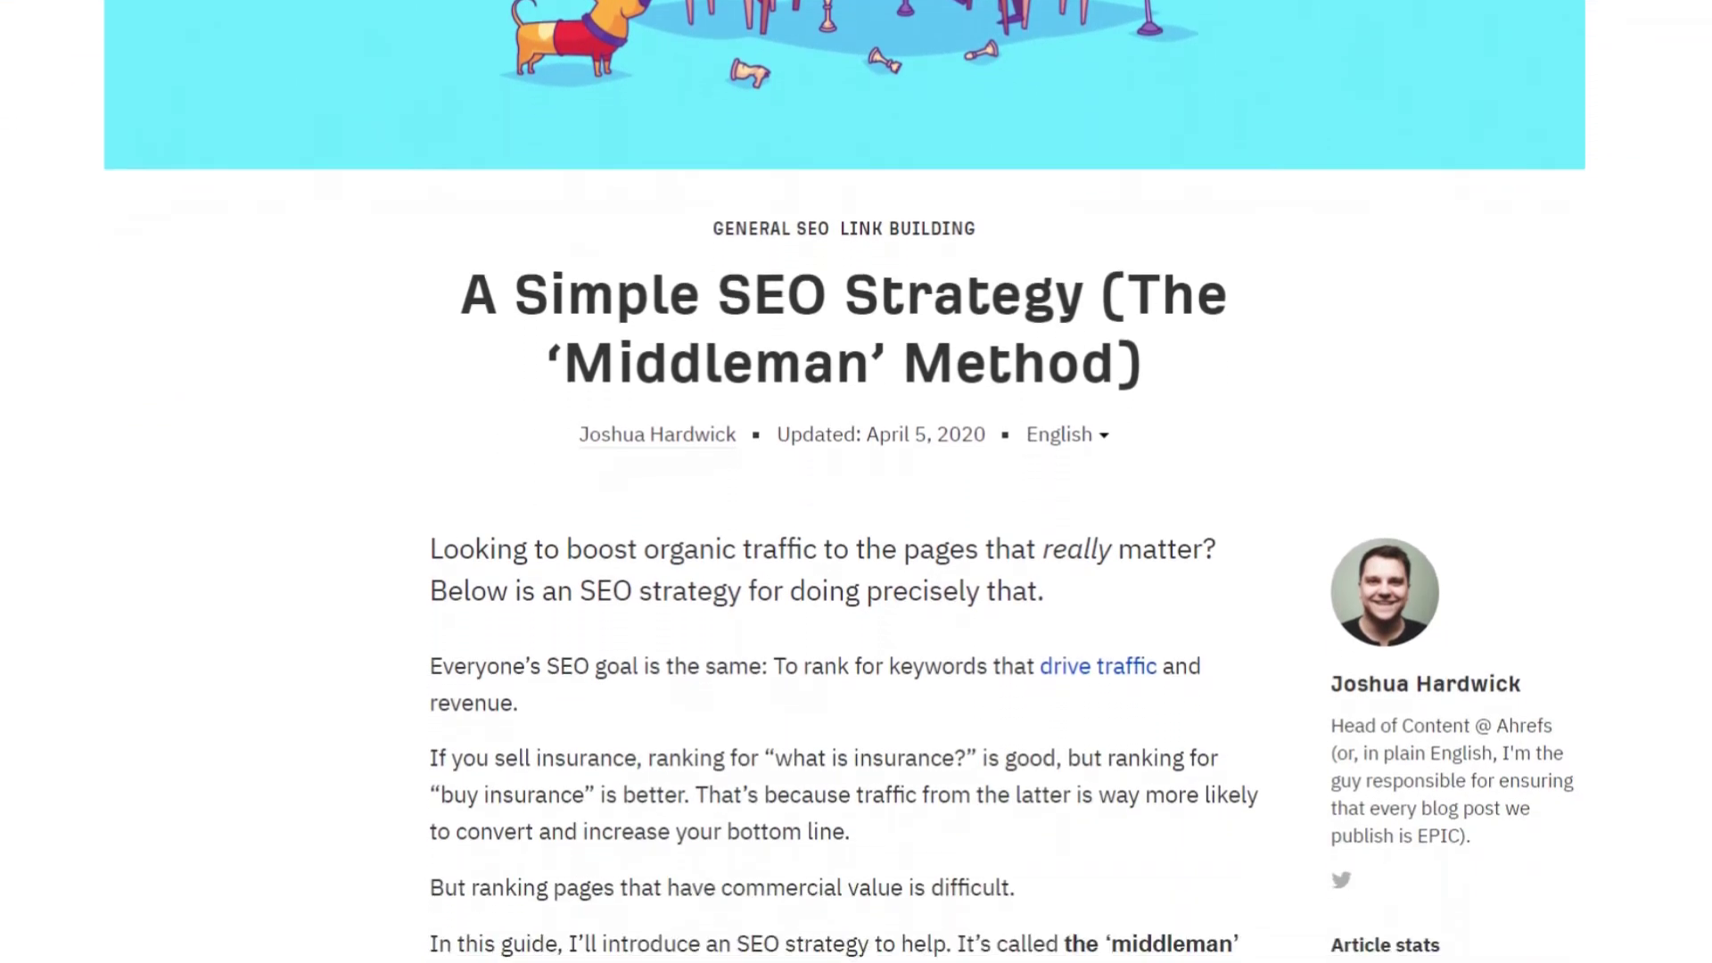
scroll(856, 492, "down", 4)
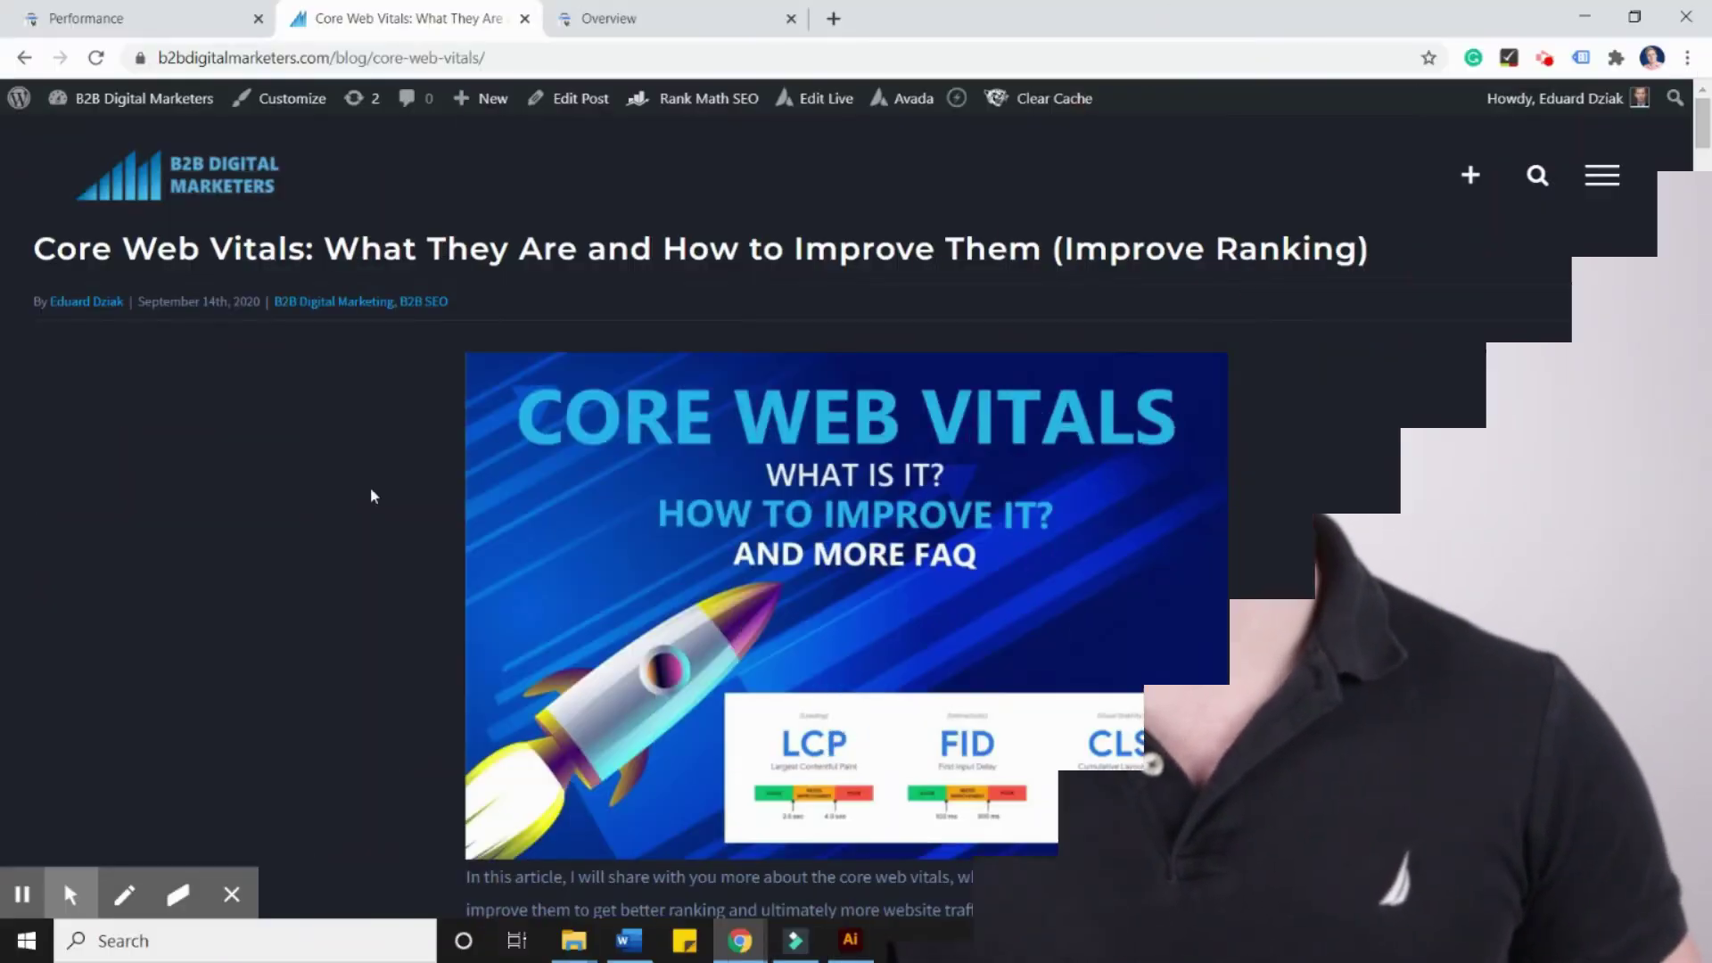
Copy the core-web-vitals post URL and run it through Search Console's URL inspection.
left_click(471, 67)
key("ctrl+c")
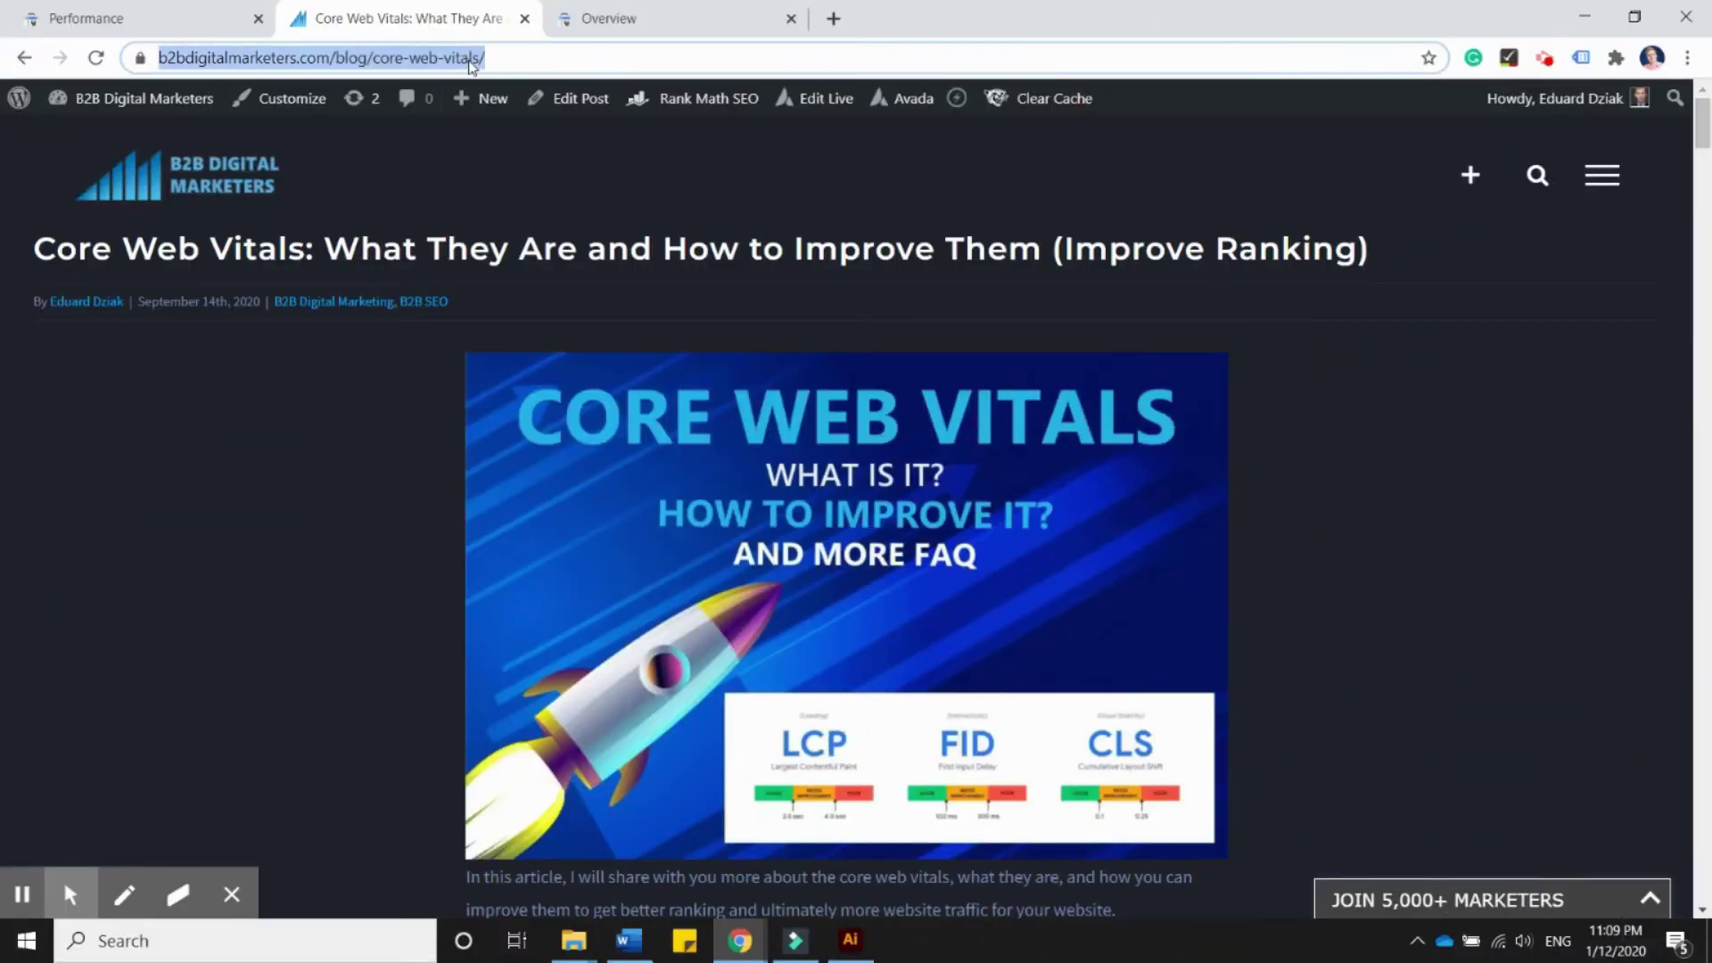
left_click(612, 10)
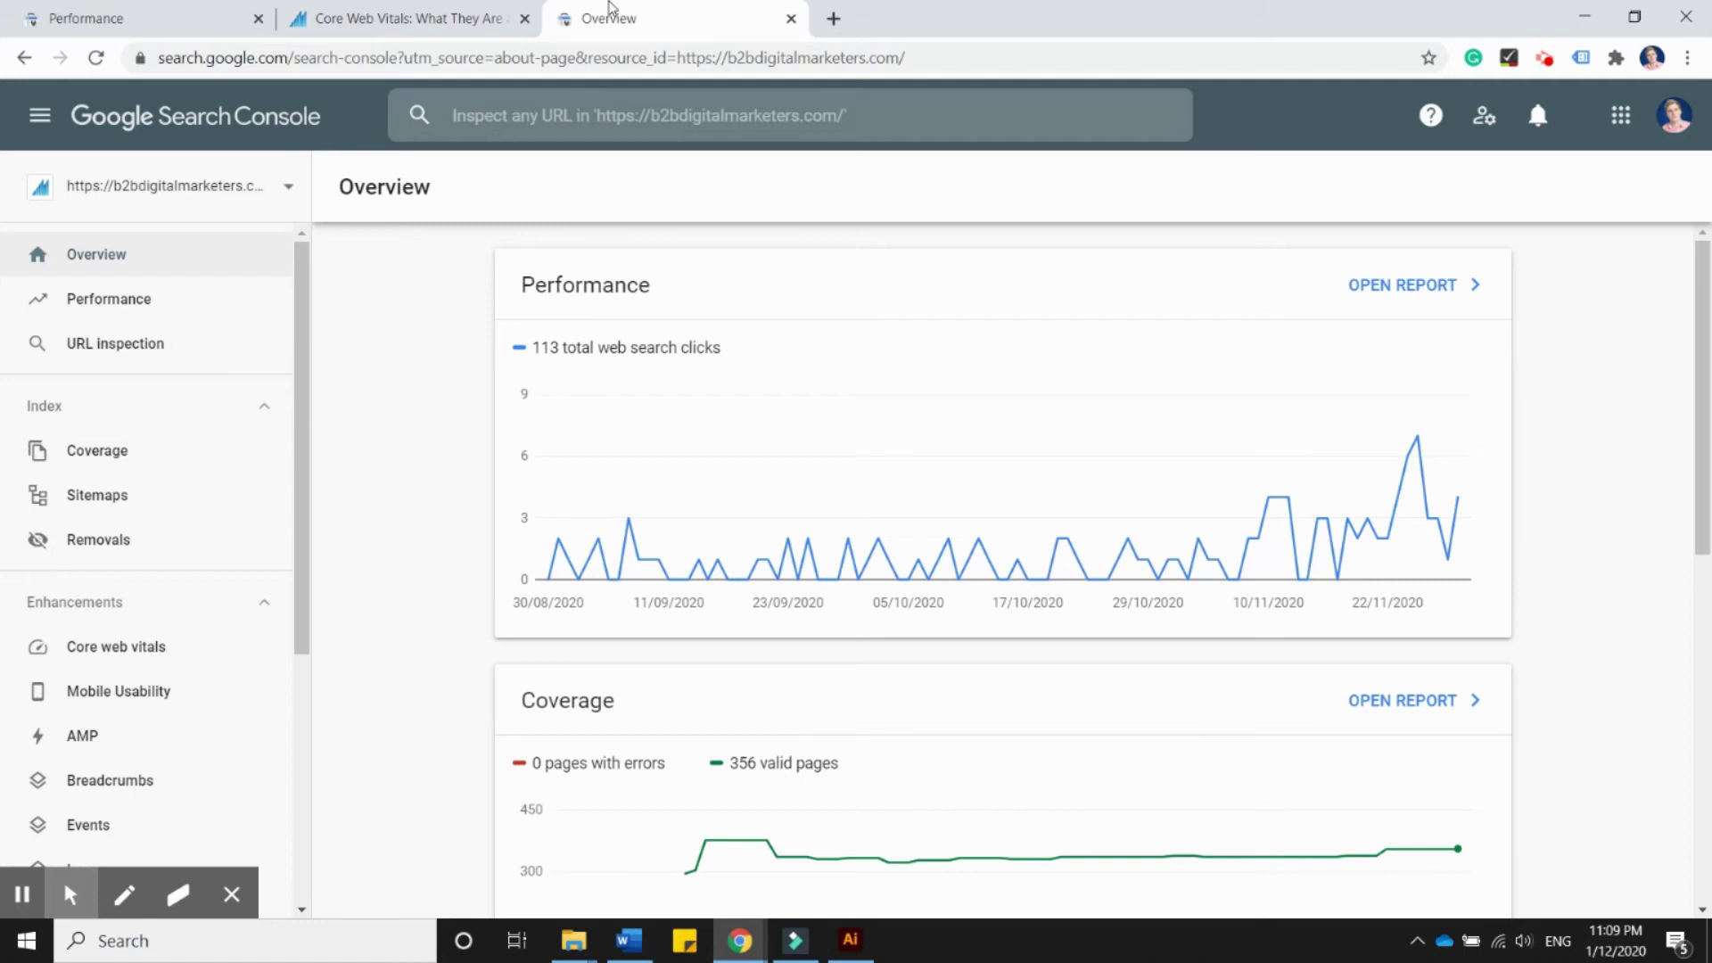
left_click(670, 107)
key("ctrl+v")
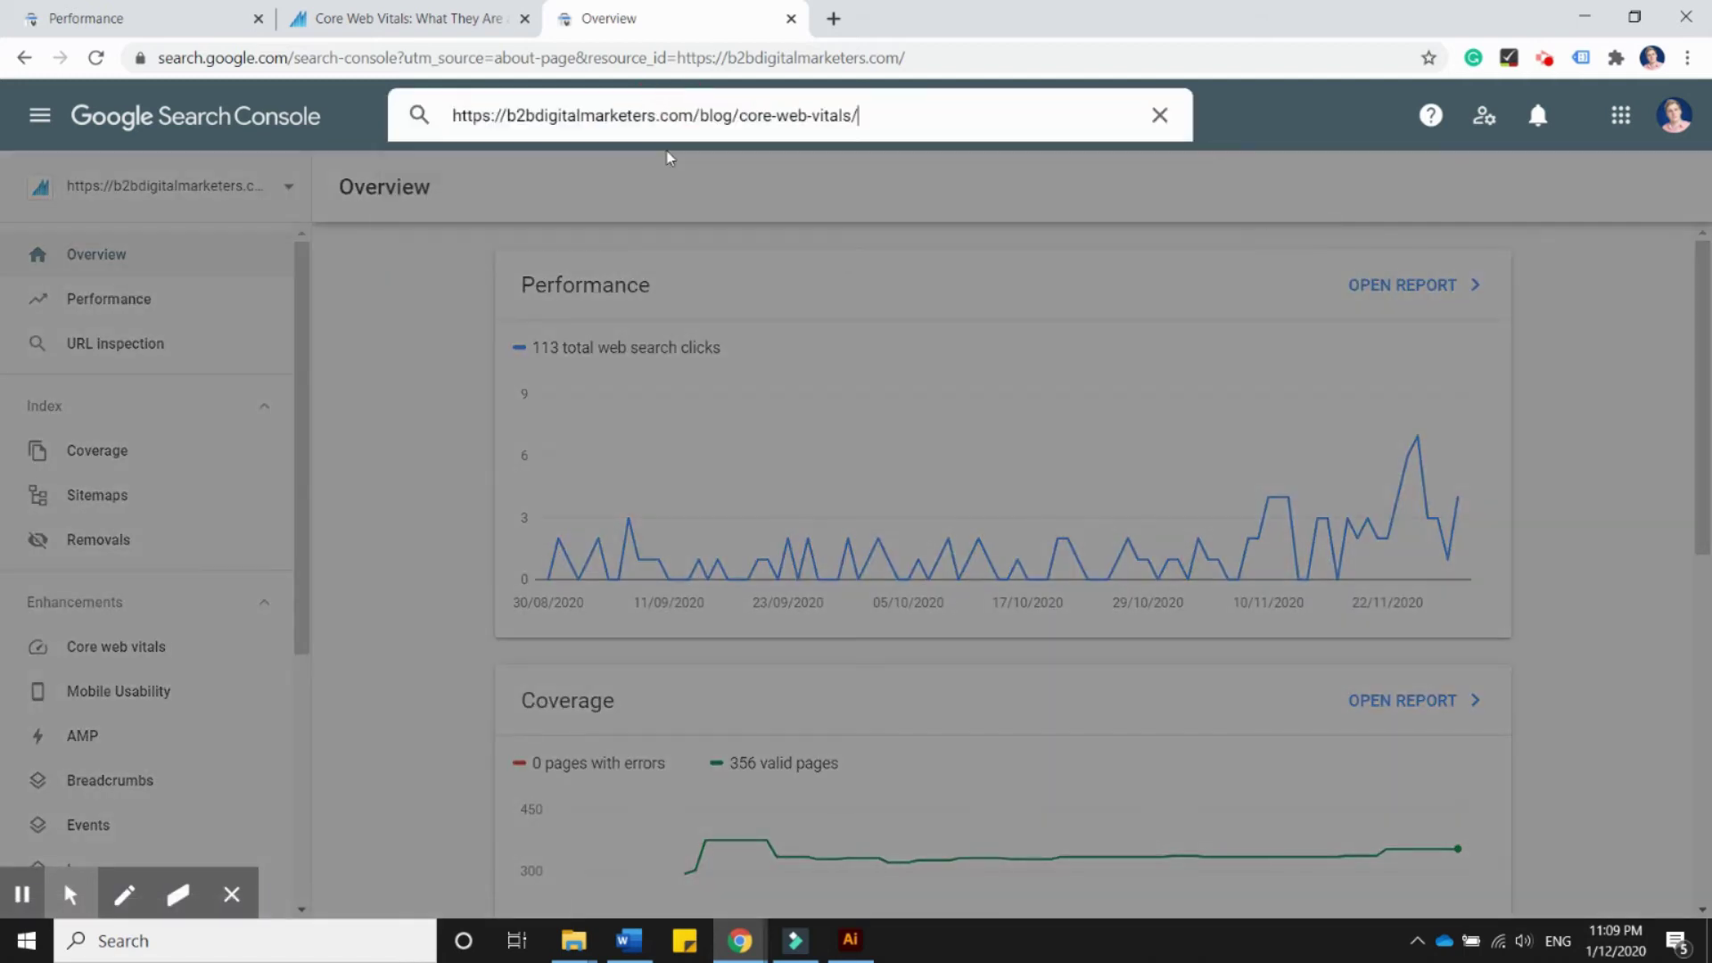
key("Return")
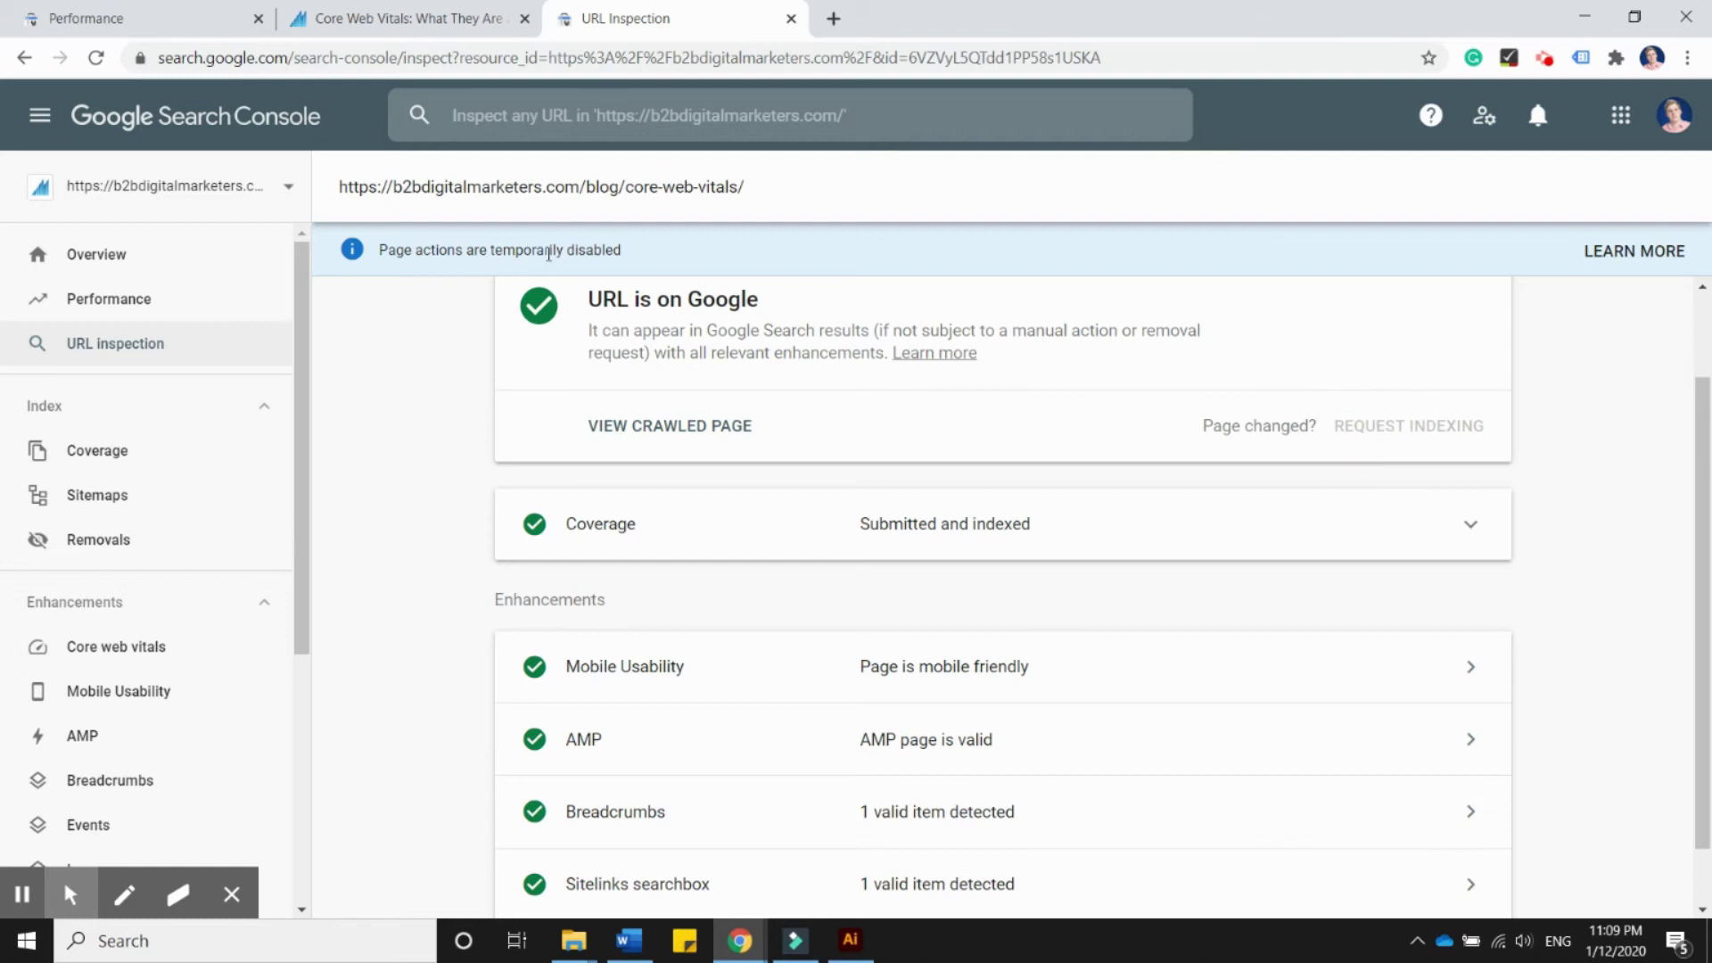
left_click_drag(639, 255, 363, 260)
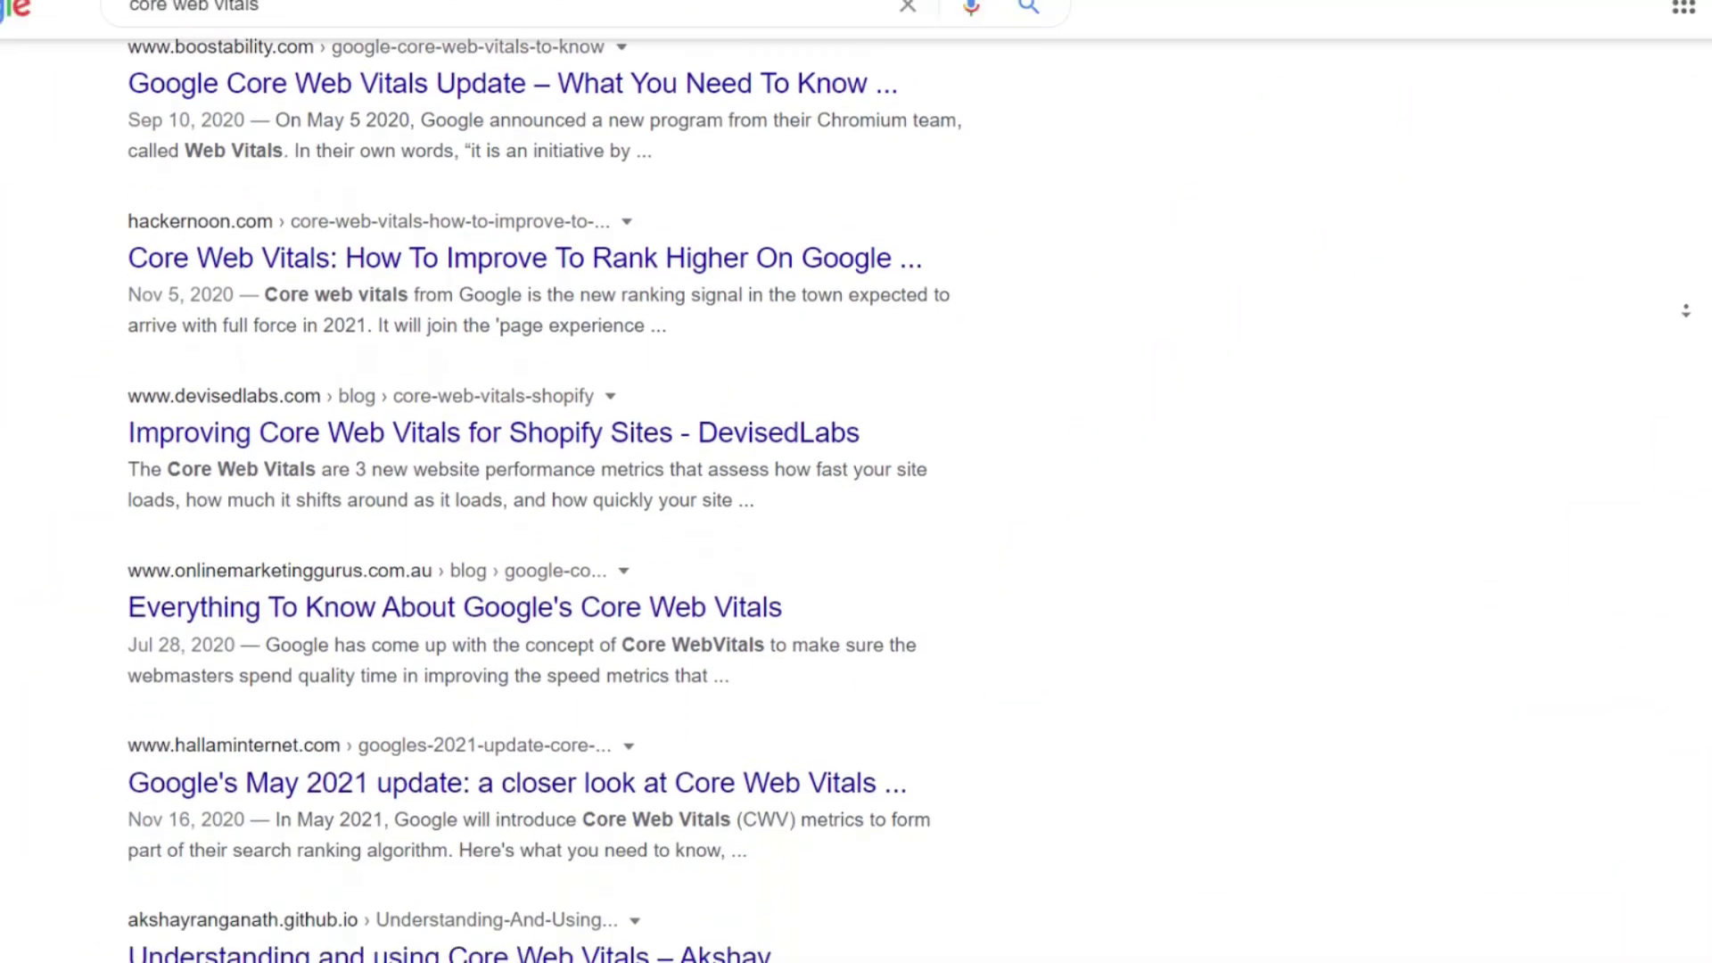
Scroll page 14 of the 'core web vitals' results down to the related searches.
scroll(856, 482, "down", 15)
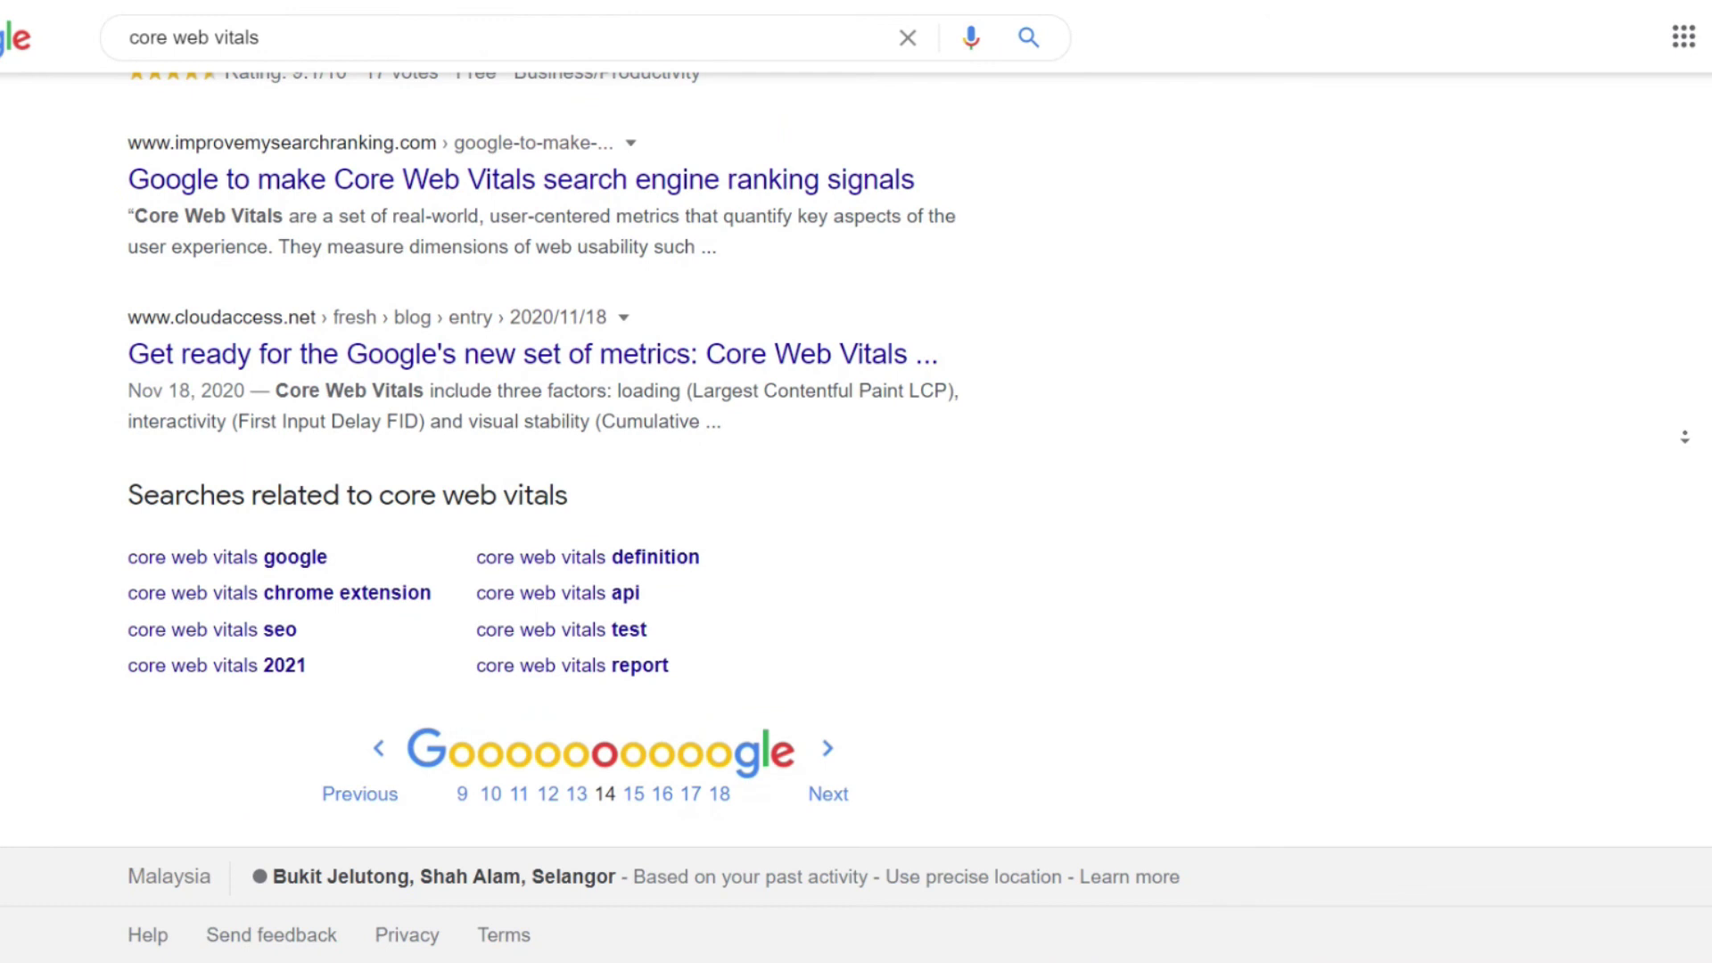